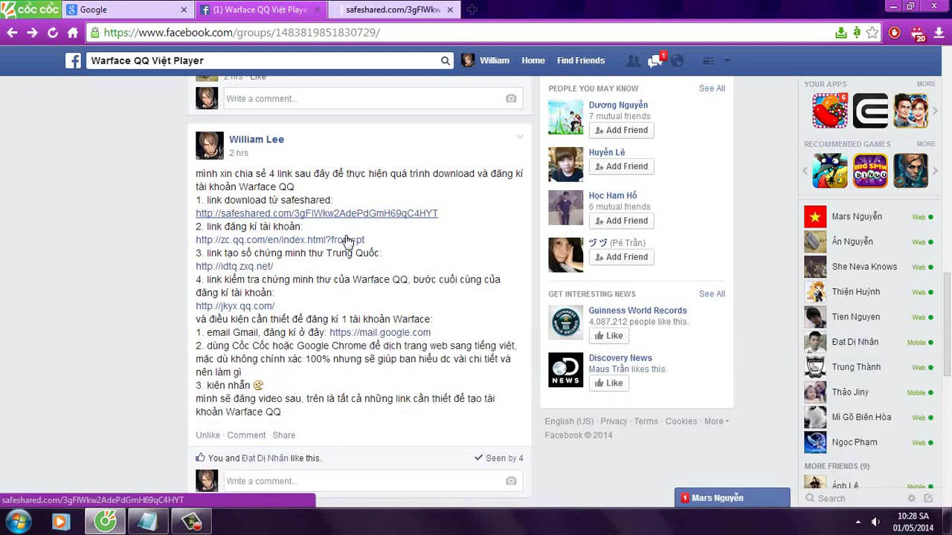
Step: Open the zc.qq.com, idtq.zxq.net and jkyx.qq.com links in new tabs and note the SafeShared download intro
{"action": "left_click", "coordinate": [346, 240]}
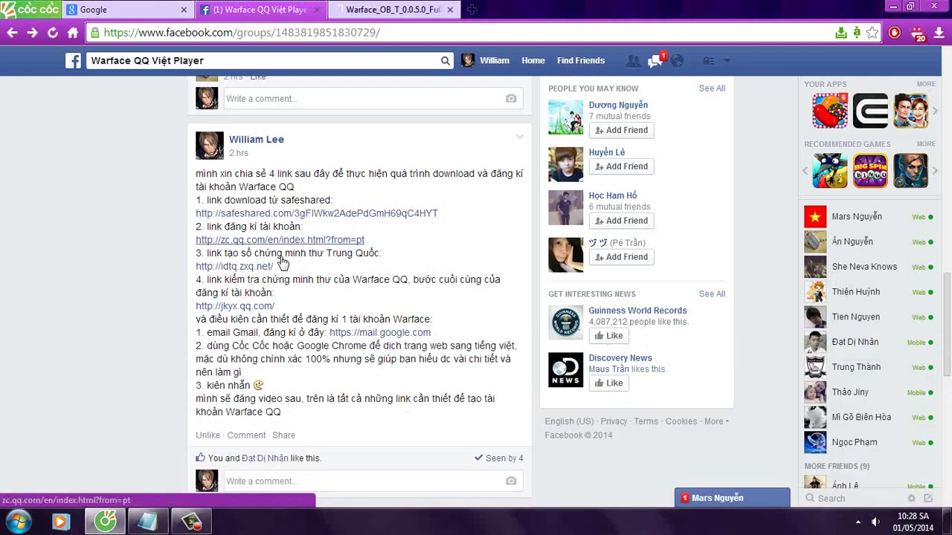
{"action": "left_click", "coordinate": [252, 268]}
{"action": "left_click", "coordinate": [258, 309]}
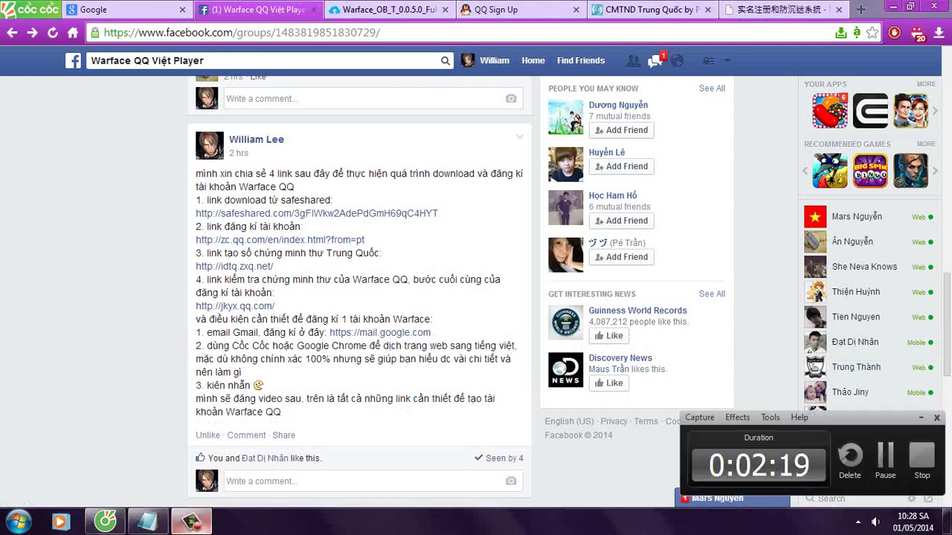
{"action": "left_click", "coordinate": [149, 522]}
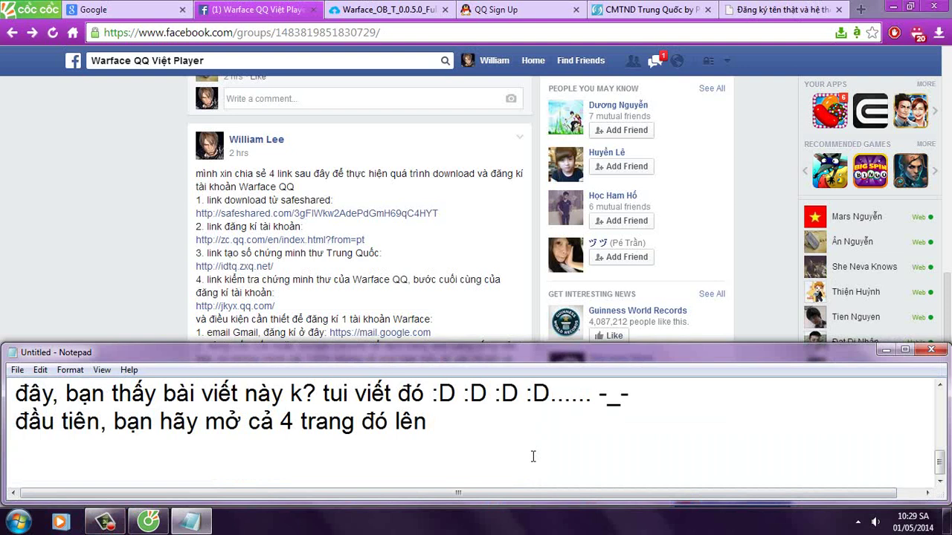
{"action": "type", "text": "h thì cách"}
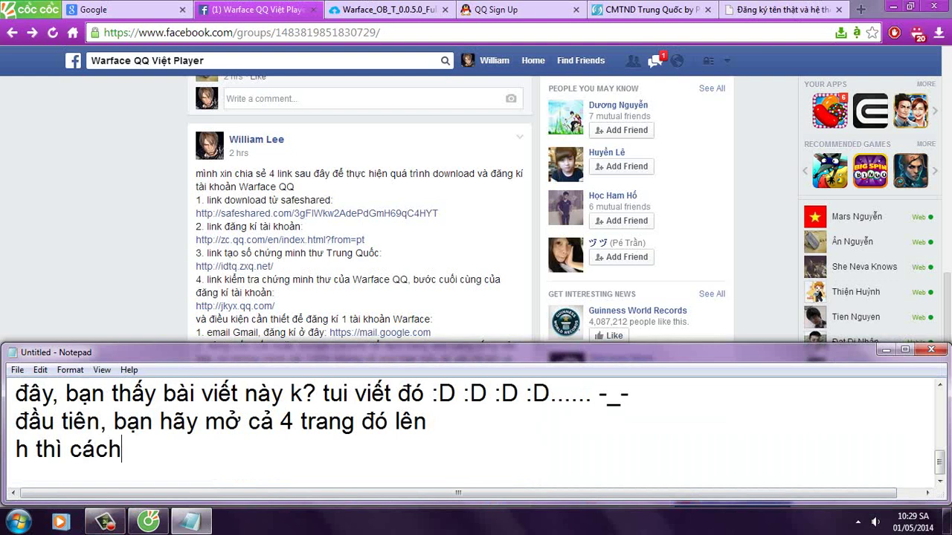
{"action": "type", "text": " download gam"}
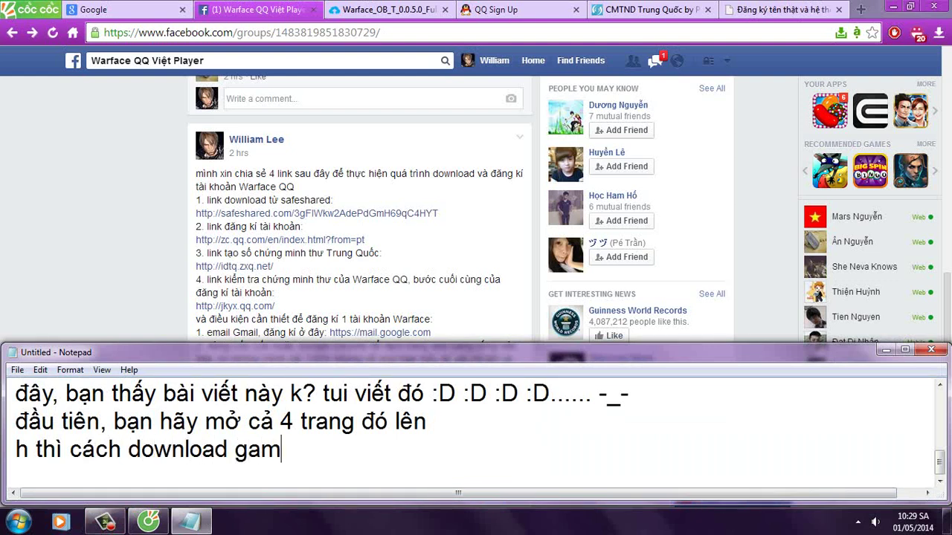
{"action": "type", "text": "e từ host safeshared"}
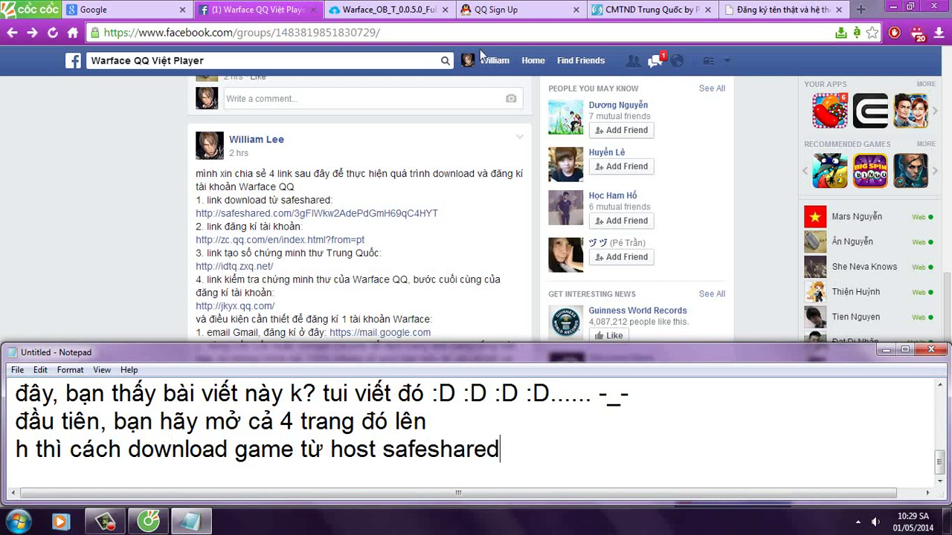
{"action": "type", "text": ", làm theo tui chỉ nhé......"}
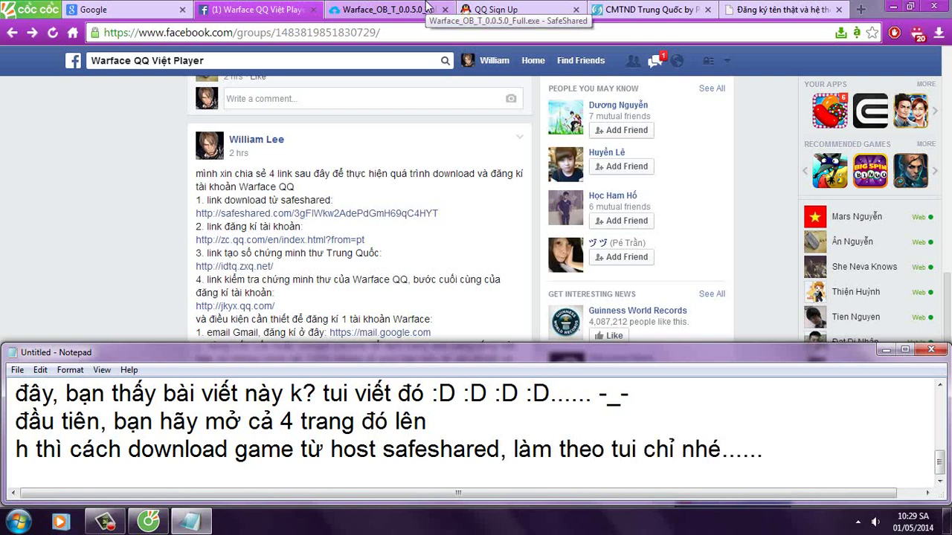
Step: Choose the Extracter method on SafeShared and start downloading Warface_OB_T_0.0.5.0_Full.exe
{"action": "left_click", "coordinate": [404, 8]}
{"action": "left_click", "coordinate": [550, 193]}
{"action": "left_click", "coordinate": [661, 294]}
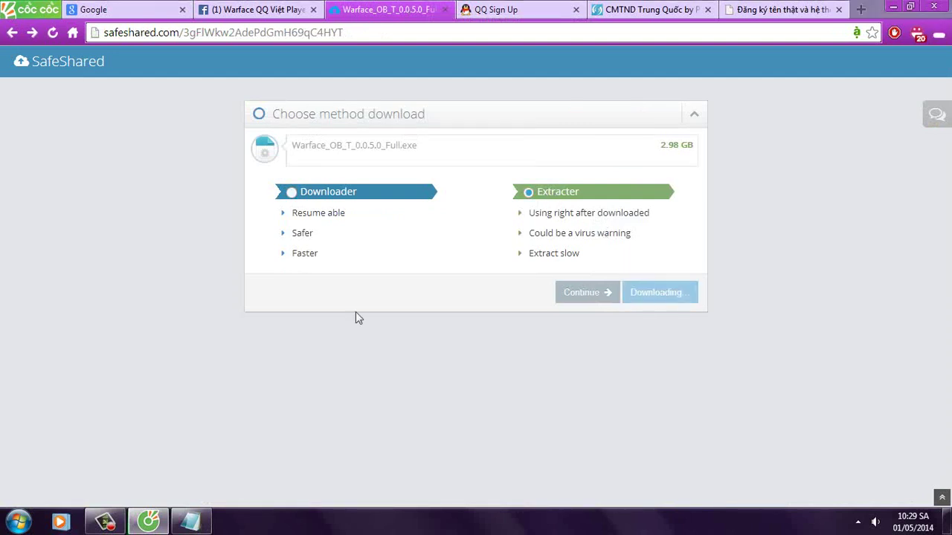
Step: Note that the file can be saved anywhere since it's only a compressed package, not the installer
{"action": "left_click", "coordinate": [192, 521]}
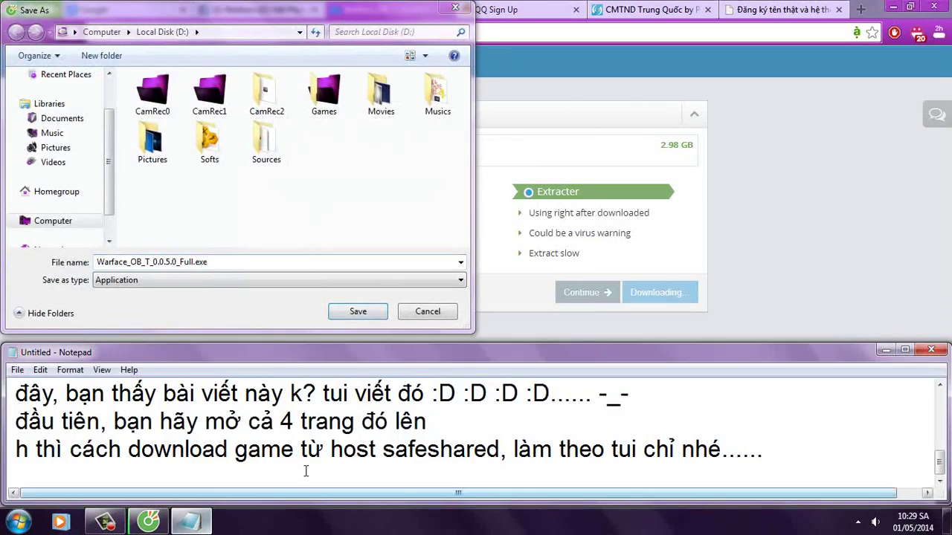
{"action": "key", "text": "Return"}
{"action": "type", "text": "sa"}
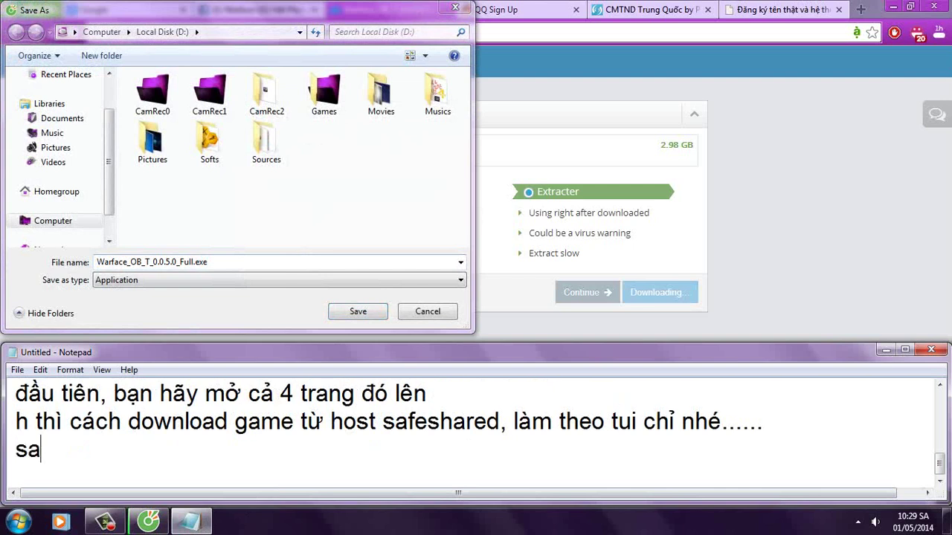
{"action": "type", "text": "ve vào đâu ba"}
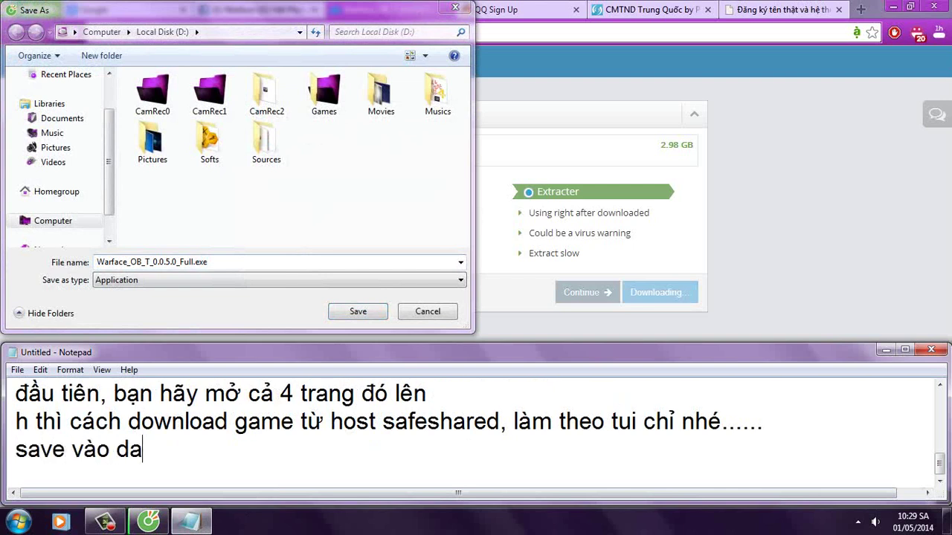
{"action": "type", "text": "n thấy "}
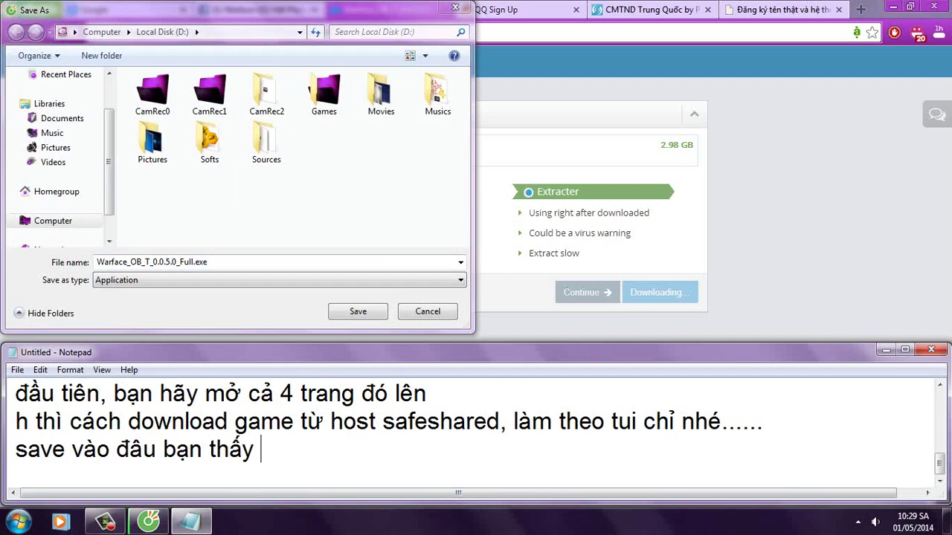
{"action": "type", "text": "thích là dc, vì đây chu"}
{"action": "type", "text": "wa phải là b"}
{"action": "type", "text": "ản cai"}
{"action": "type", "text": "f đặt, chỉ "}
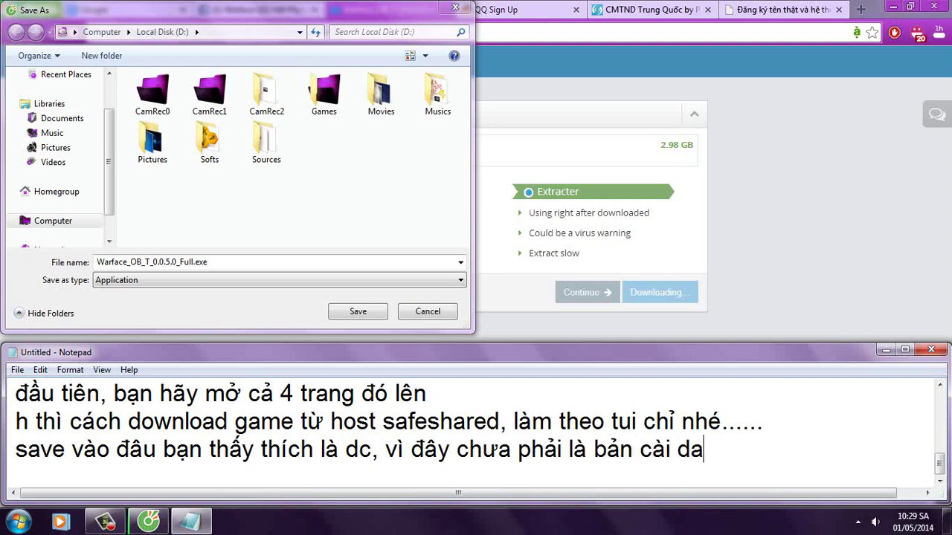
{"action": "type", "text": "là b"}
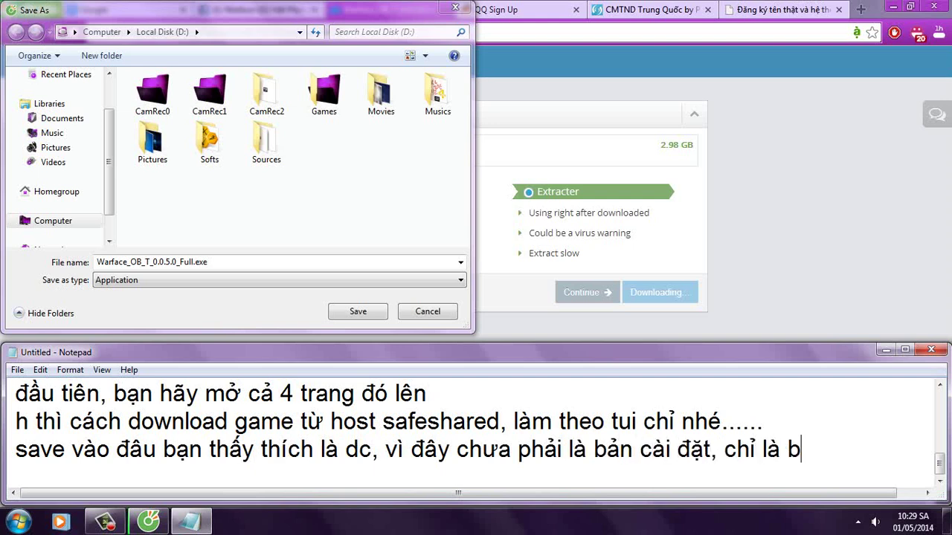
{"action": "type", "text": "ản gnén "}
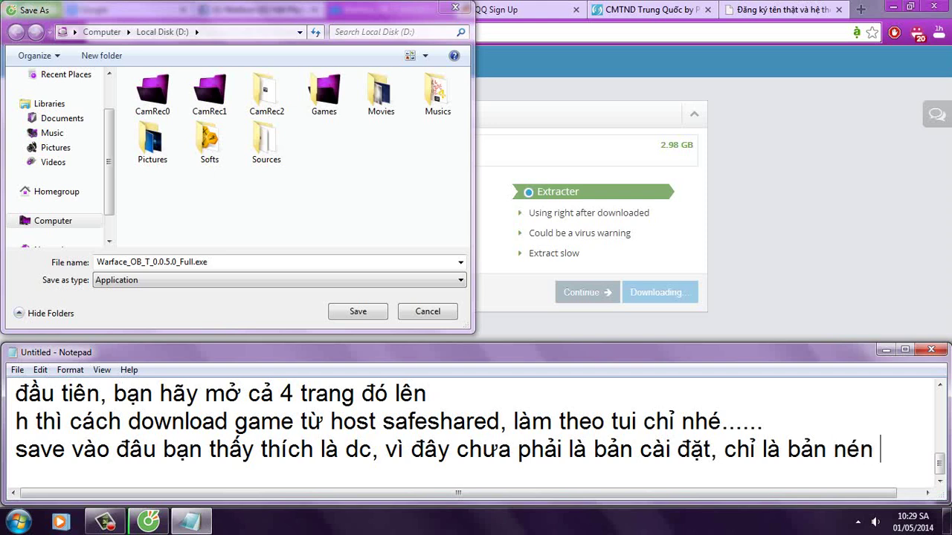
{"action": "type", "text": "của banr cài thoi"}
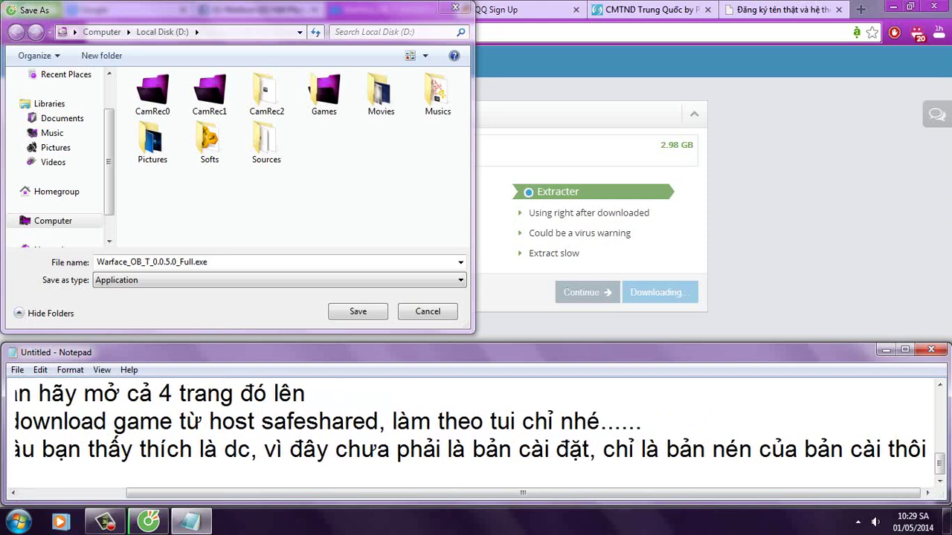
{"action": "key", "text": "Return"}
{"action": "type", "text": "vì safe"}
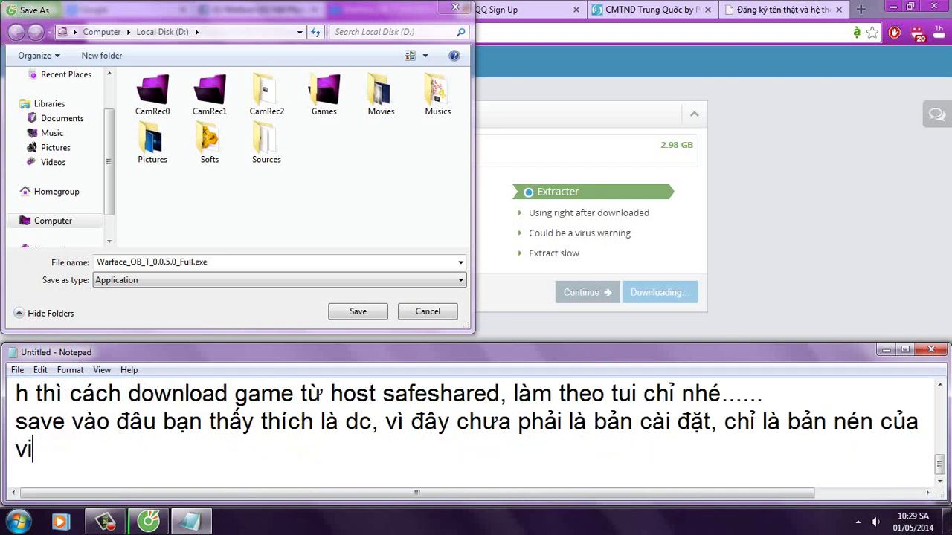
{"action": "type", "text": "shar"}
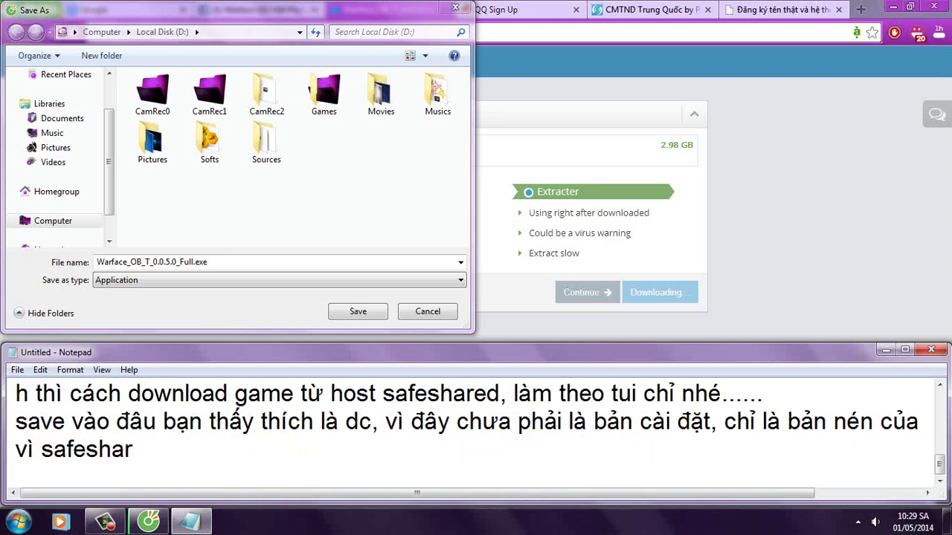
{"action": "type", "text": "ed muốn"}
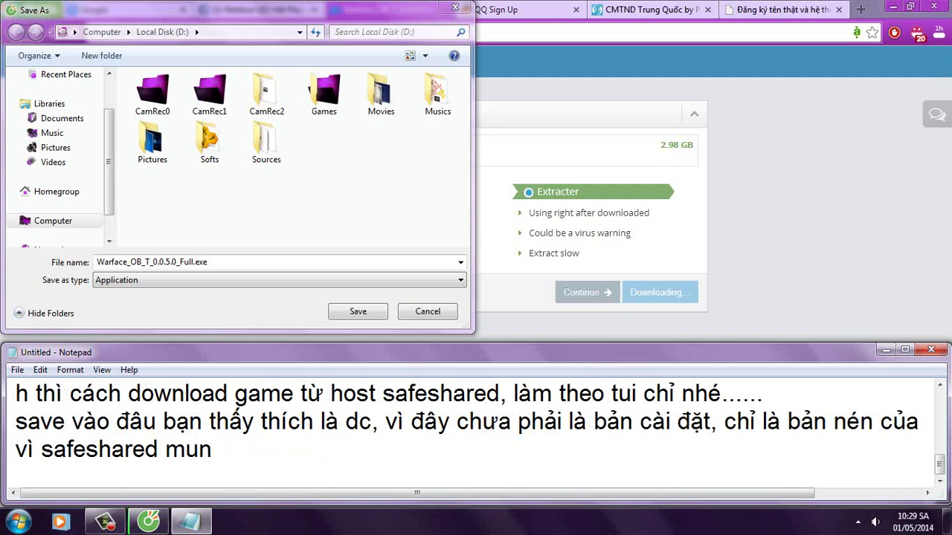
{"action": "type", "text": " bảo v"}
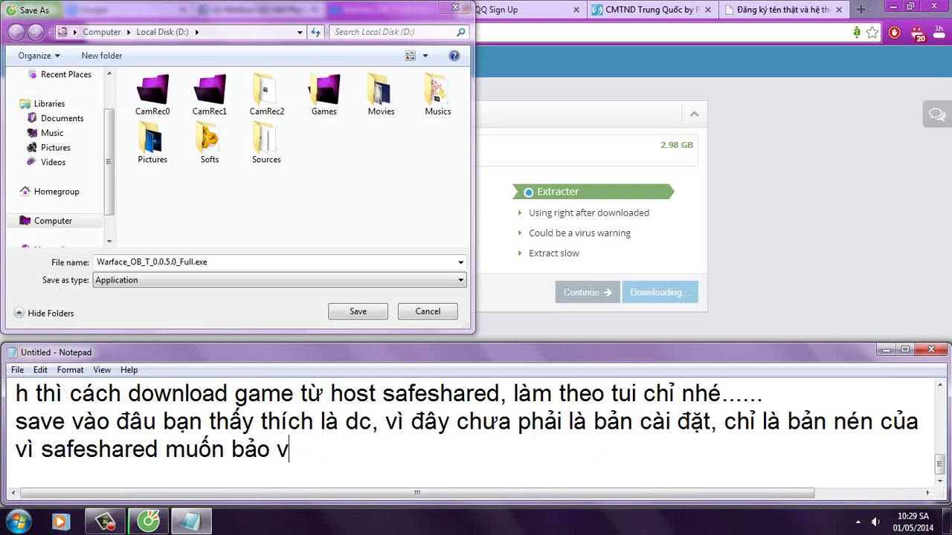
{"action": "type", "text": "ệ v"}
{"action": "key", "text": "BackSpace"}
{"action": "type", "text": "file của bạn dc "}
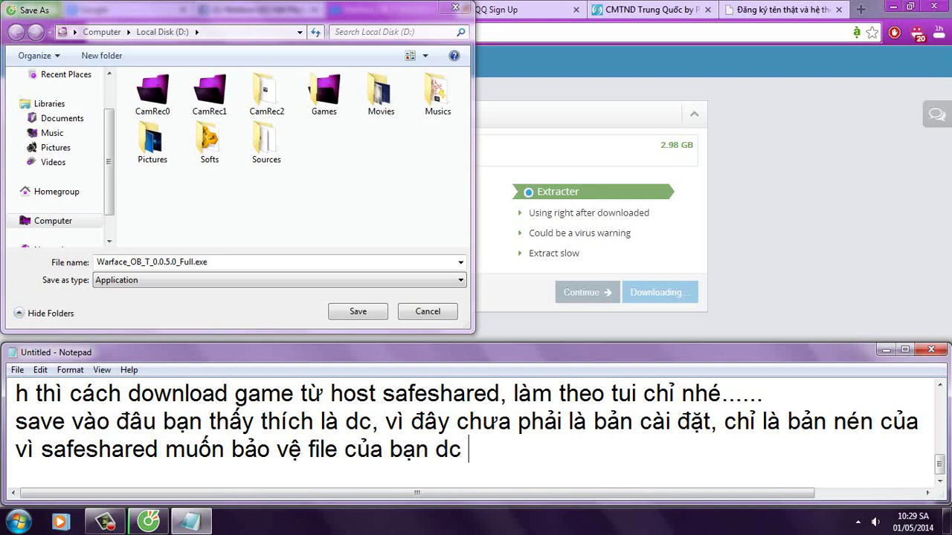
{"action": "type", "text": "an toàn, k"}
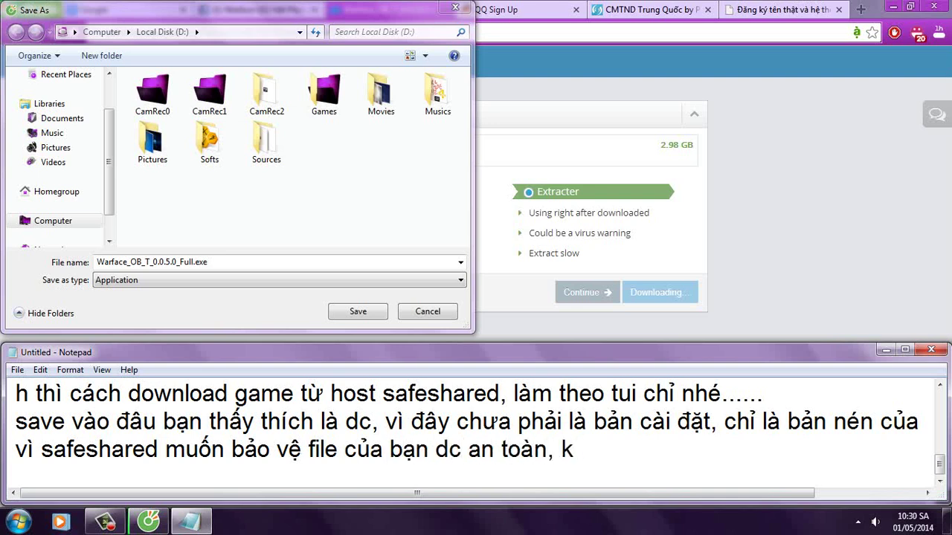
{"action": "type", "text": " gap"}
{"action": "type", "text": " sự co"}
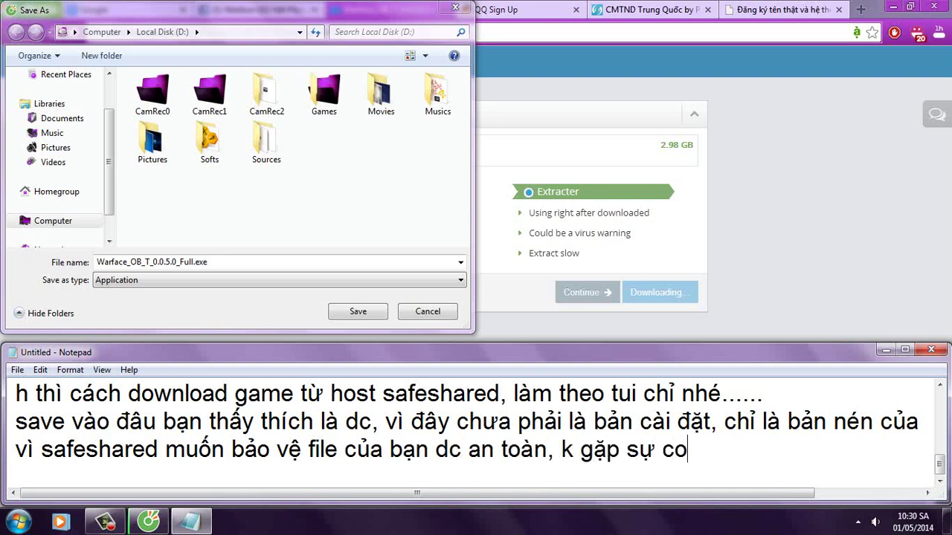
{"action": "type", "text": " khi ta"}
{"action": "type", "text": "i ve nên"}
Step: Add that SafeShared packed the file as an .exe you open and extract to get the setup file
{"action": "key", "text": "Return"}
{"action": "type", "text": "đa nén pha"}
{"action": "key", "text": "BackSpace"}
{"action": "key", "text": "BackSpace"}
{"action": "key", "text": "BackSpace"}
{"action": "type", "text": "file ban"}
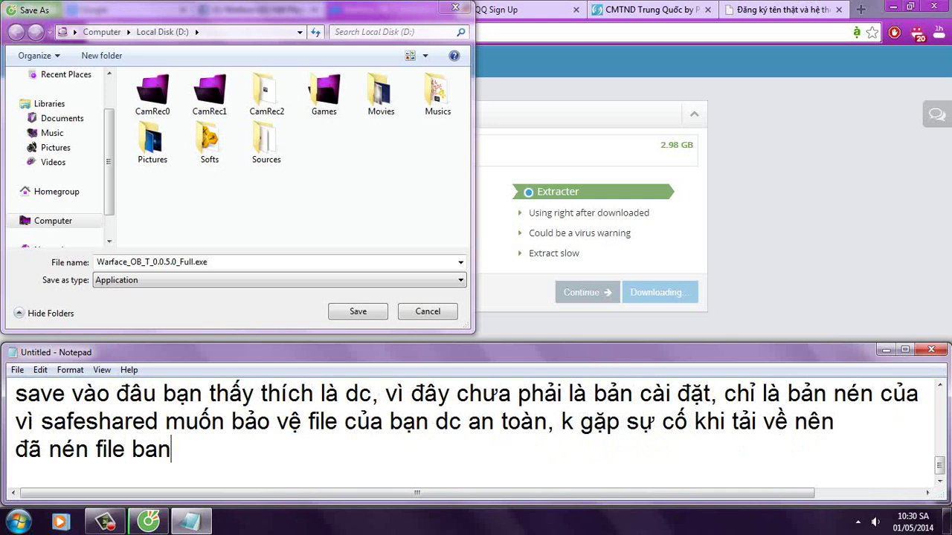
{"action": "key", "text": "BackSpace"}
{"action": "key", "text": "BackSpace"}
{"action": "type", "text": "ạn lại thành .exe, "}
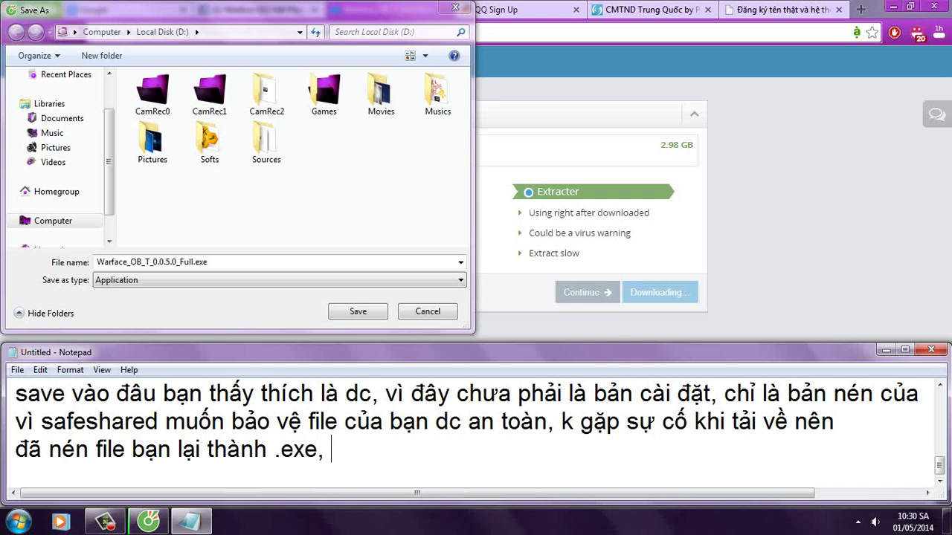
{"action": "type", "text": "bạn chỉ viêc"}
{"action": "type", "text": "j mo"}
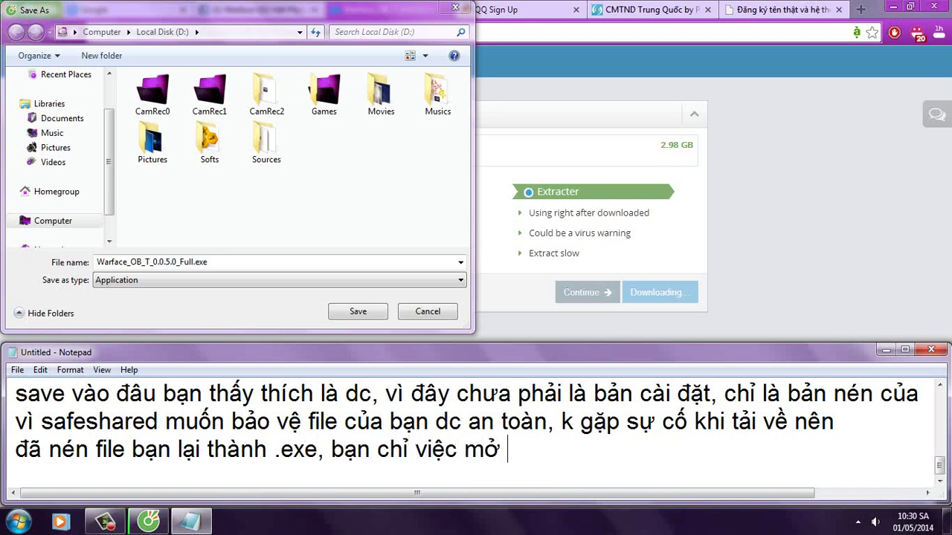
{"action": "type", "text": " và giair nens laf ra file setup"}
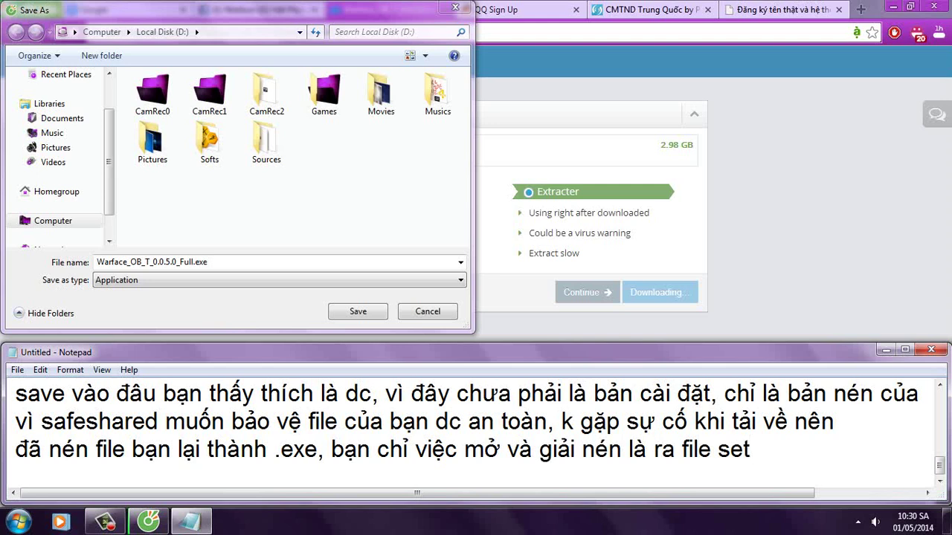
Step: Cancel the Save As prompt without saving the download
{"action": "left_click", "coordinate": [354, 205]}
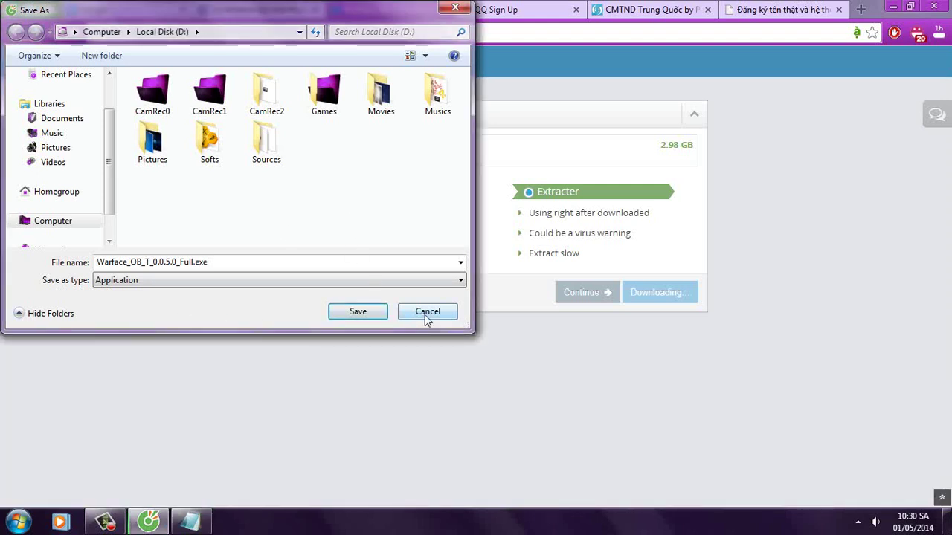
{"action": "left_click", "coordinate": [356, 315]}
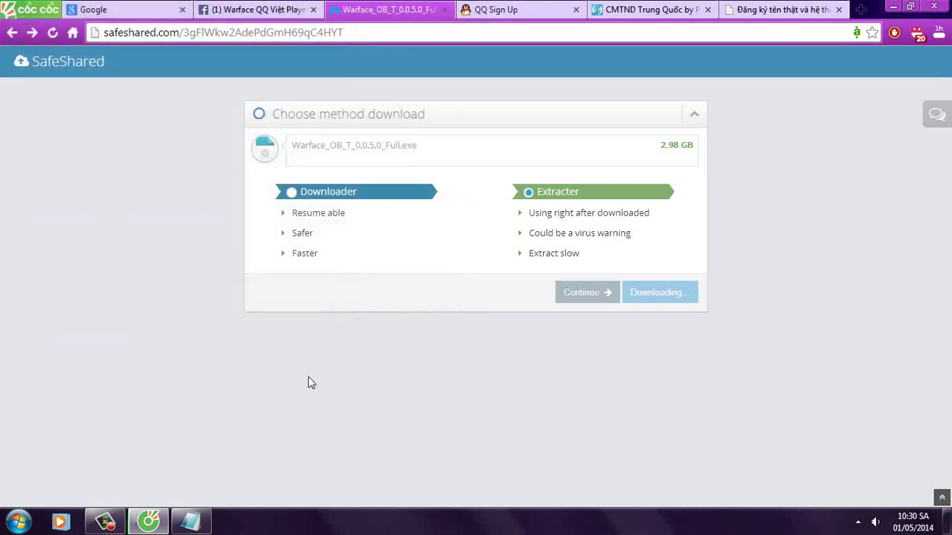
{"action": "left_click", "coordinate": [192, 522]}
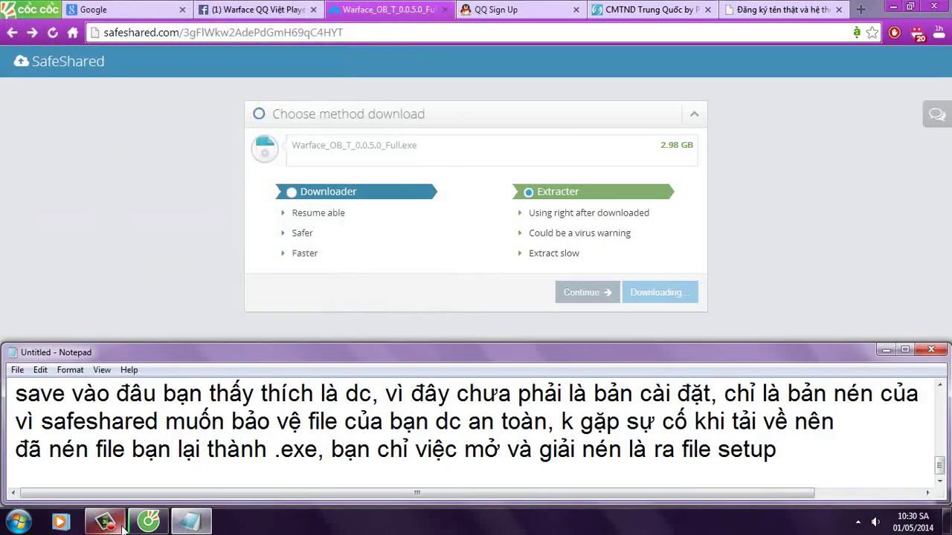
{"action": "left_click", "coordinate": [18, 523]}
Step: Browse to D:\Sources\Games and select Warface_OB_T_0.0.5.0_Full
{"action": "left_click", "coordinate": [249, 361]}
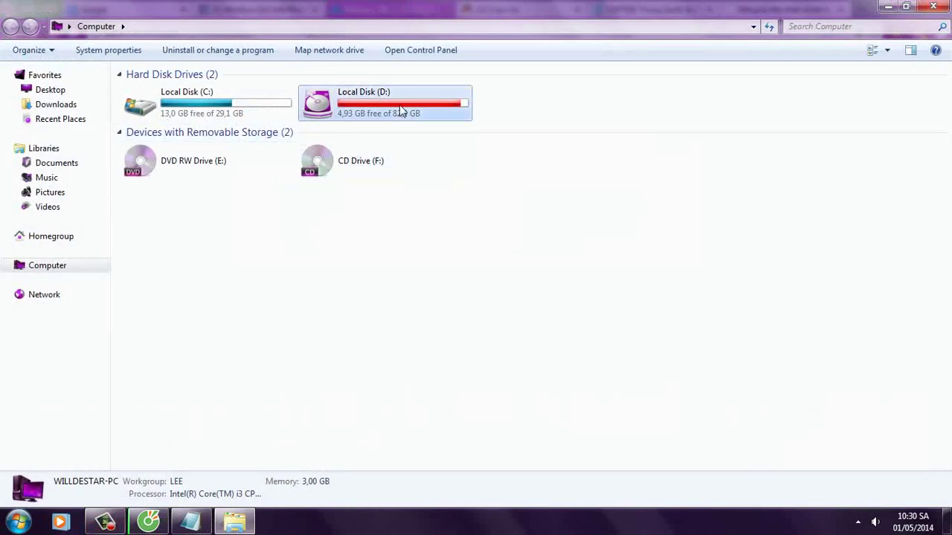
{"action": "double_click", "coordinate": [400, 110]}
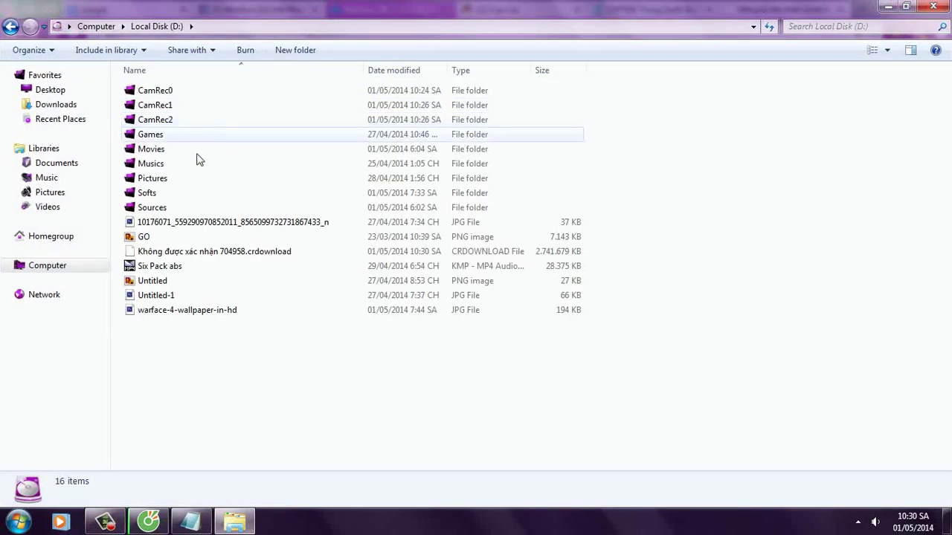
{"action": "double_click", "coordinate": [182, 207]}
{"action": "double_click", "coordinate": [168, 109]}
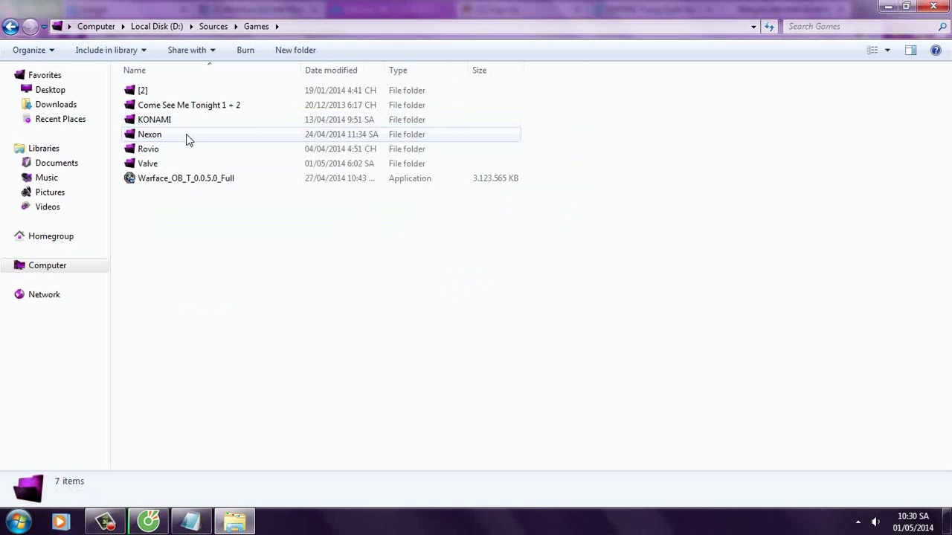
{"action": "left_click", "coordinate": [176, 185]}
Step: Add the line 'file setup nó se như thế này đây' to the notes
{"action": "left_click", "coordinate": [191, 521]}
{"action": "left_click", "coordinate": [811, 457]}
{"action": "key", "text": "Return"}
{"action": "type", "text": "file s"}
{"action": "type", "text": "etup"}
{"action": "type", "text": " nó se"}
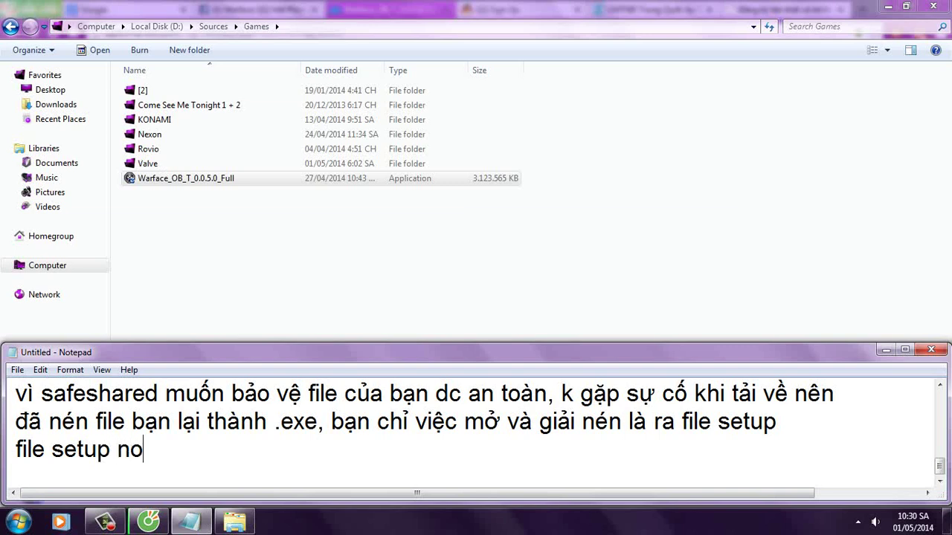
{"action": "type", "text": " như th"}
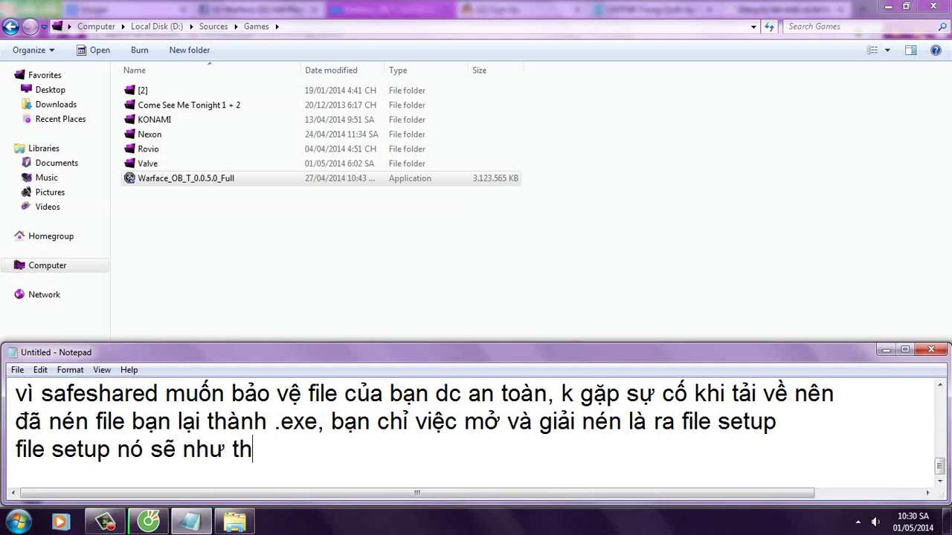
{"action": "type", "text": "ế này đây"}
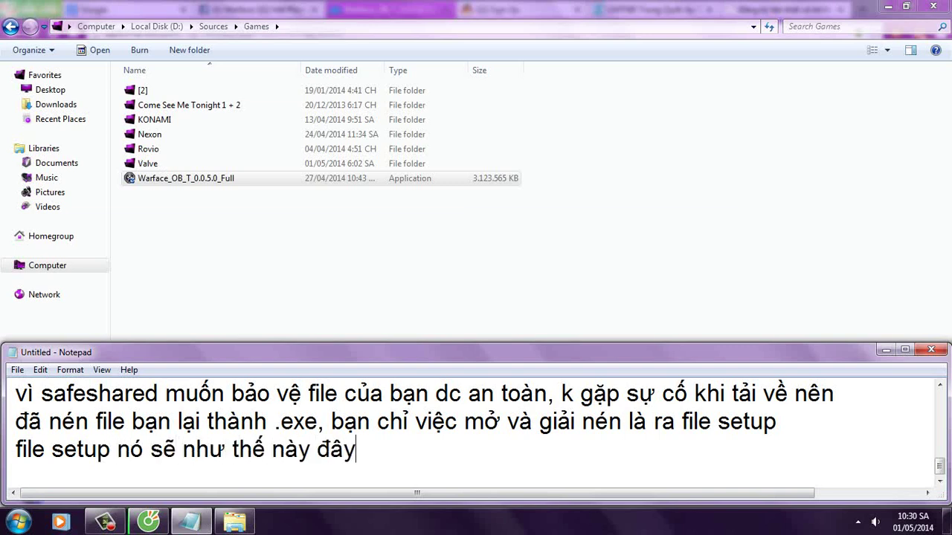
Step: Switch the Games folder to extra large icons, then back to details, and reselect the setup file
{"action": "right_click", "coordinate": [501, 283]}
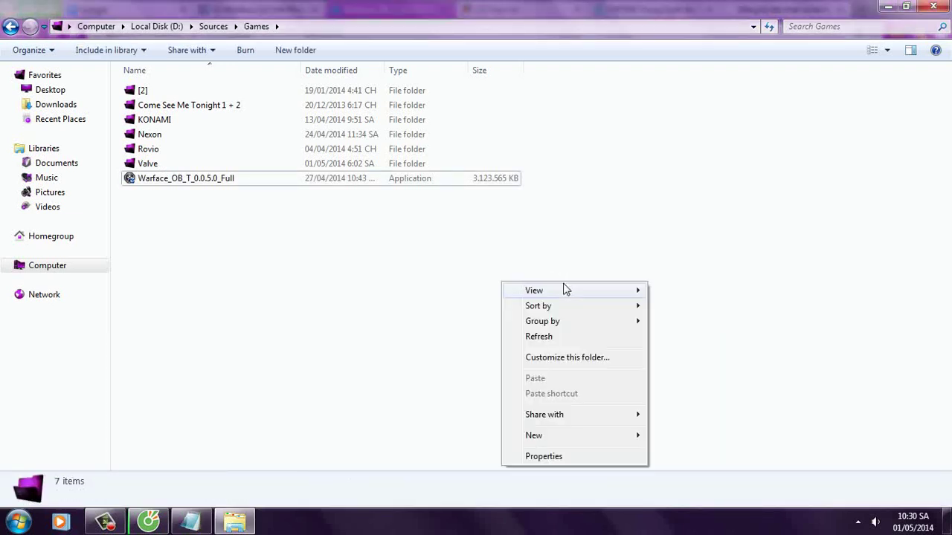
{"action": "mouse_move", "coordinate": [565, 290]}
{"action": "left_click", "coordinate": [729, 294]}
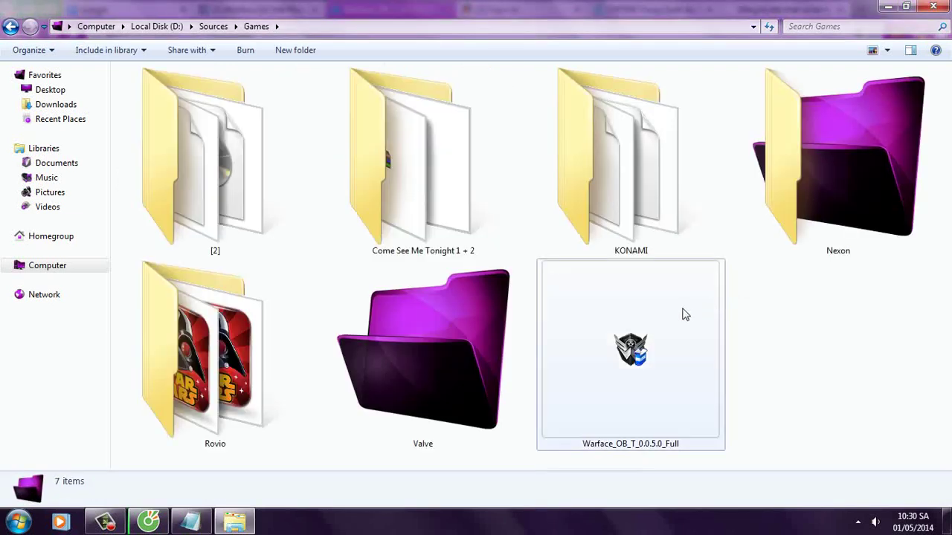
{"action": "right_click", "coordinate": [798, 328]}
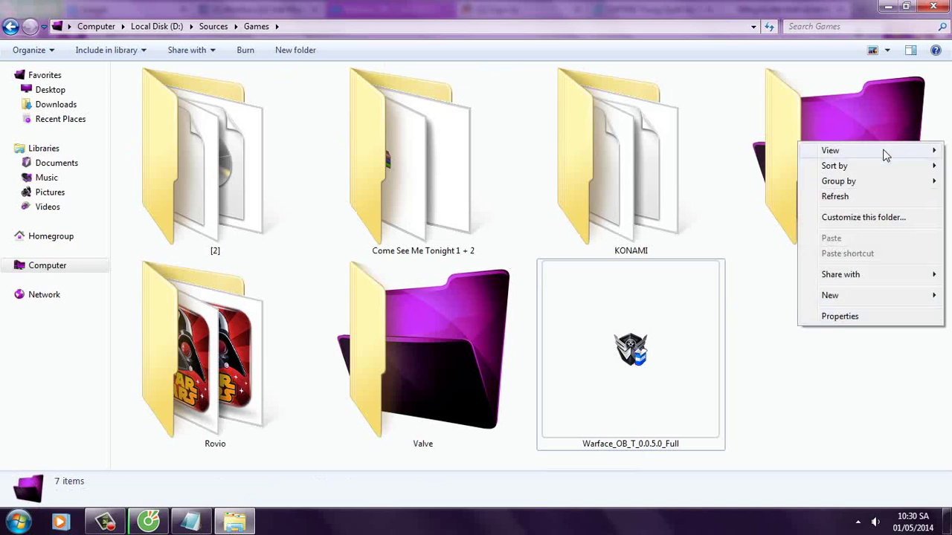
{"action": "mouse_move", "coordinate": [884, 152]}
{"action": "left_click", "coordinate": [710, 228]}
{"action": "left_click", "coordinate": [197, 184]}
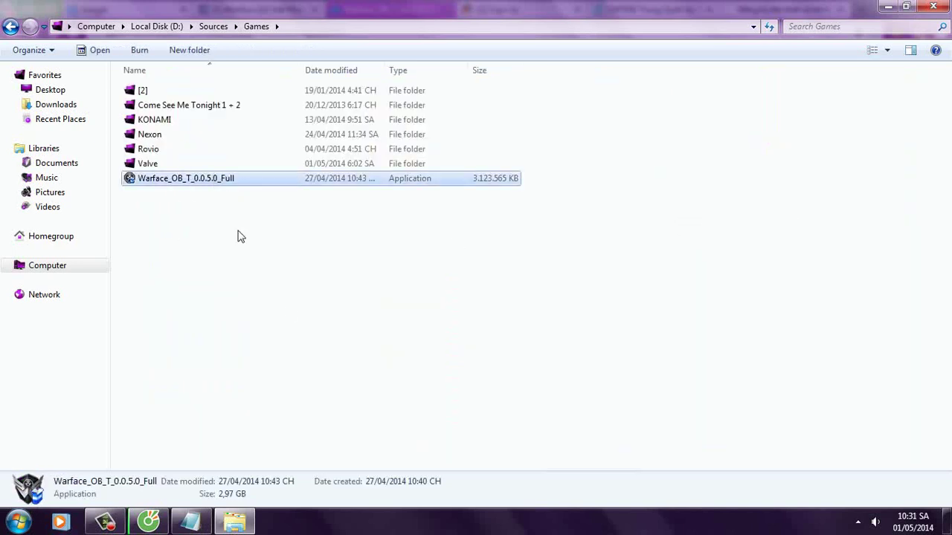
Step: Copy the name Warface_OB_T_0.0.5.0_Full and paste it into the notes in quotes
{"action": "key", "text": "F2"}
{"action": "key", "text": "ctrl+c"}
{"action": "left_click", "coordinate": [191, 522]}
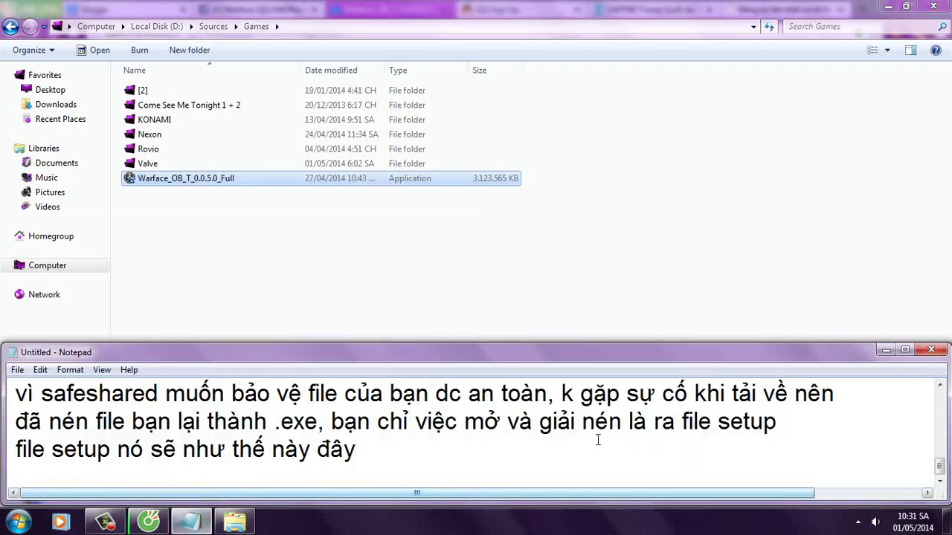
{"action": "key", "text": "ctrl+v"}
{"action": "type", "text": "'"}
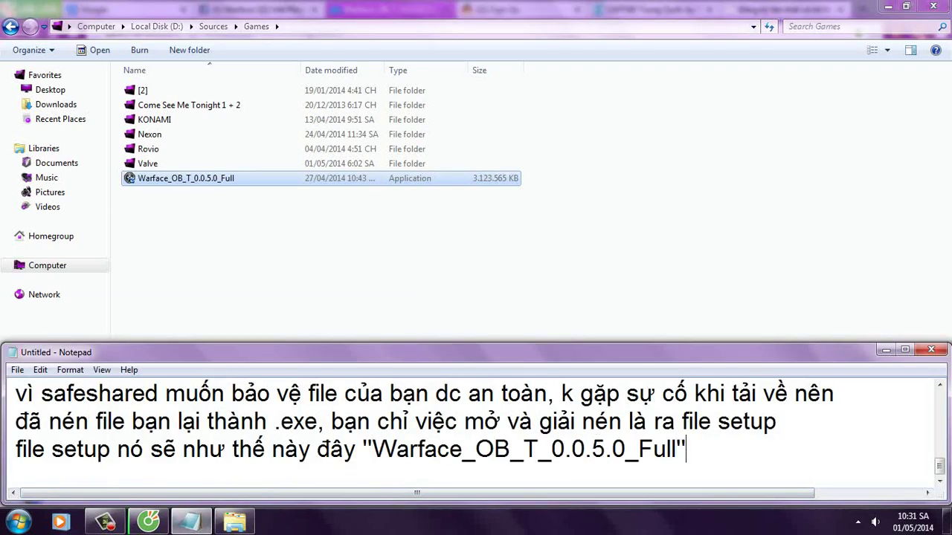
{"action": "key", "text": "Return"}
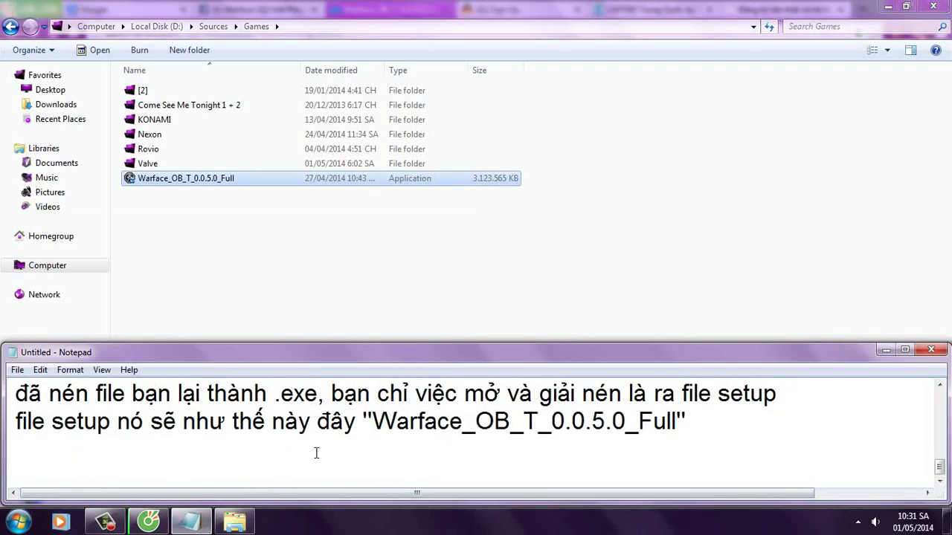
Step: Show the browser's downloads list and note that bandwidth speed is maxed out
{"action": "left_click", "coordinate": [148, 522]}
{"action": "left_click", "coordinate": [939, 33]}
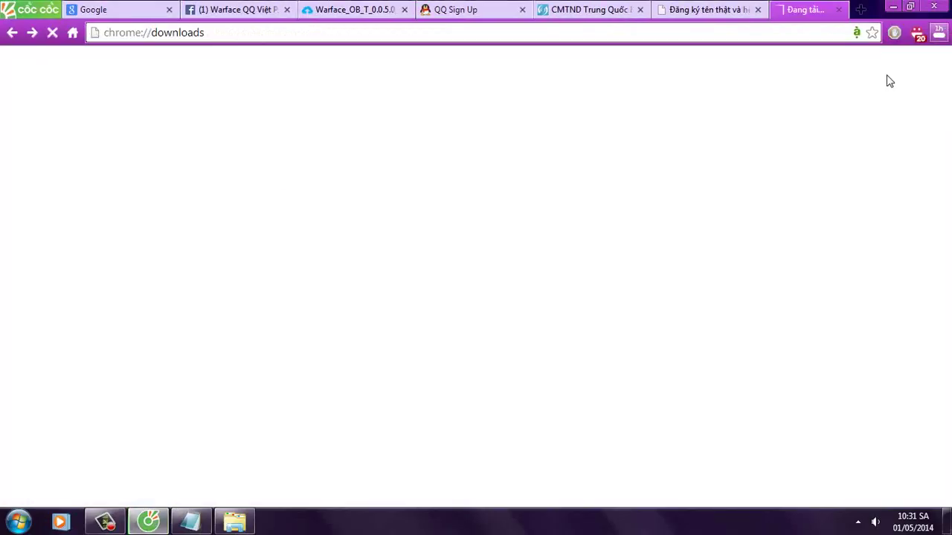
{"action": "left_click", "coordinate": [191, 522]}
{"action": "type", "text": "an t"}
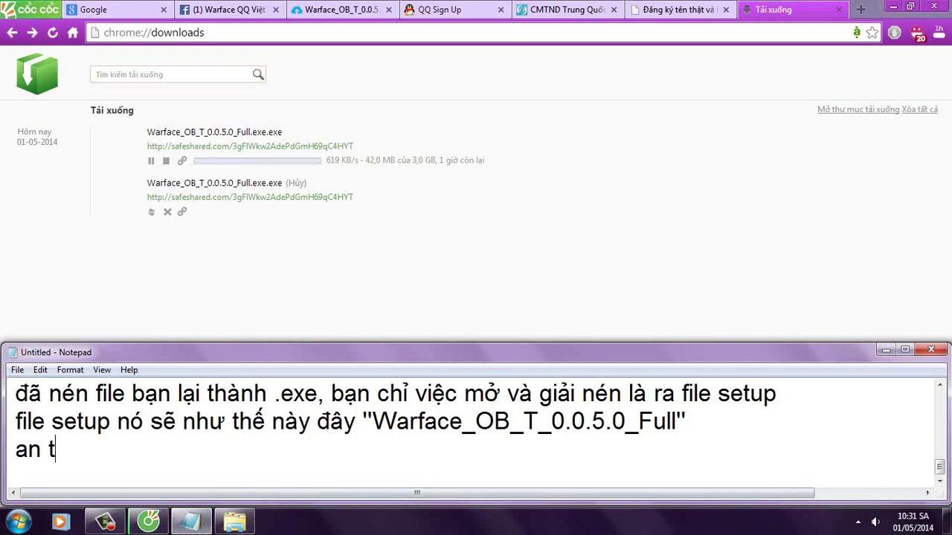
{"action": "type", "text": "âm với tốc d"}
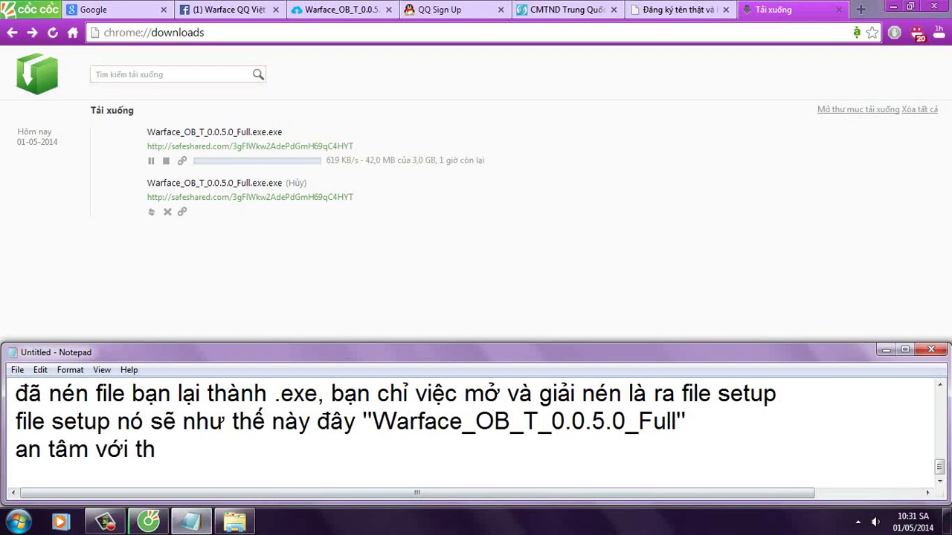
{"action": "type", "text": "ộ băng th"}
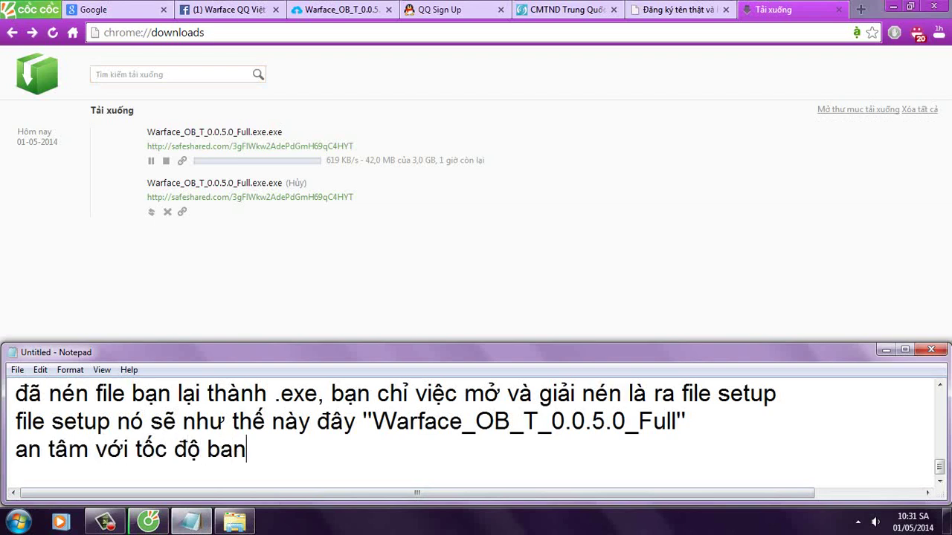
{"action": "type", "text": "ông đi"}
{"action": "type", "text": ", max do"}
{"action": "type", "text": " :D"}
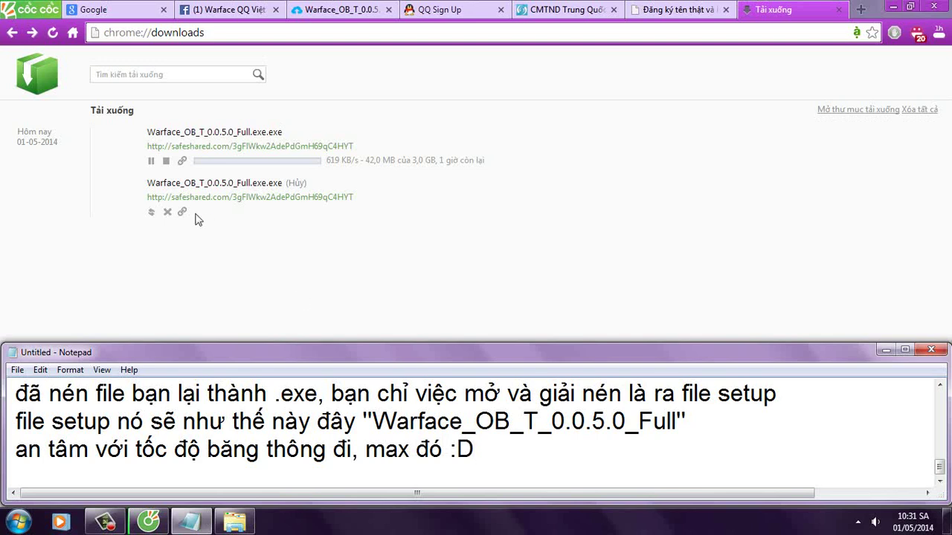
Step: Remove the cancelled duplicate Warface entry and note that you already have the setup
{"action": "left_click", "coordinate": [167, 212]}
{"action": "left_click", "coordinate": [193, 523]}
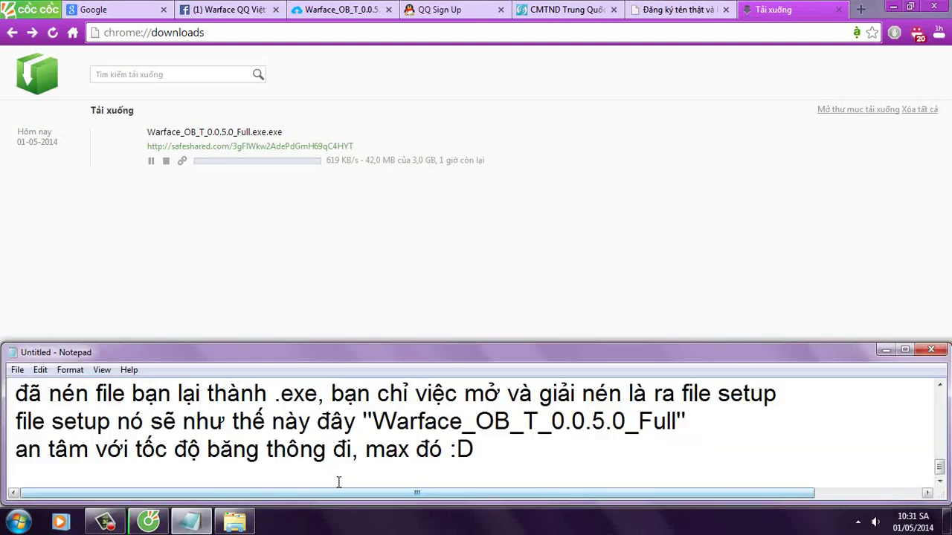
{"action": "key", "text": "Return"}
{"action": "type", "text": "tui có setup rnen"}
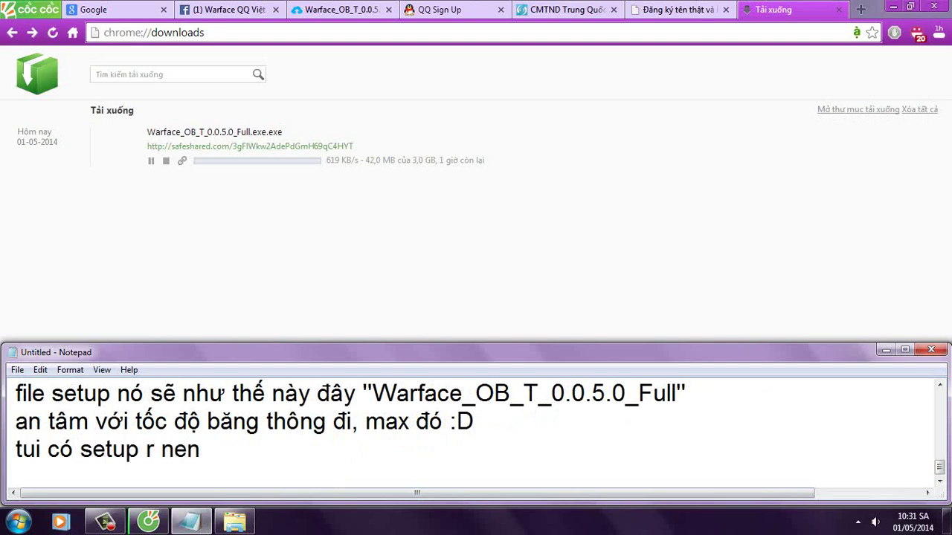
{"action": "key", "text": "BackSpace"}
{"action": "key", "text": "BackSpace"}
{"action": "type", "text": "ên close"}
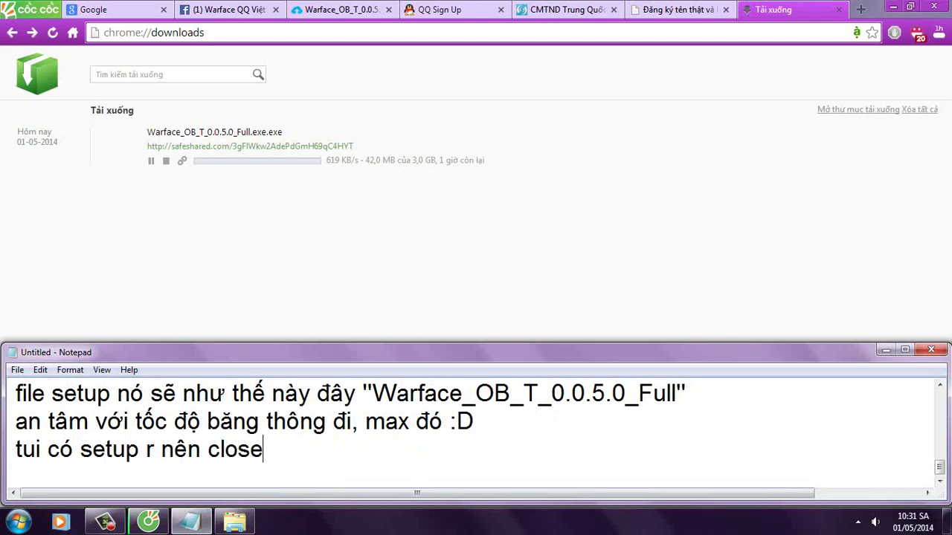
{"action": "type", "text": " thôi :D"}
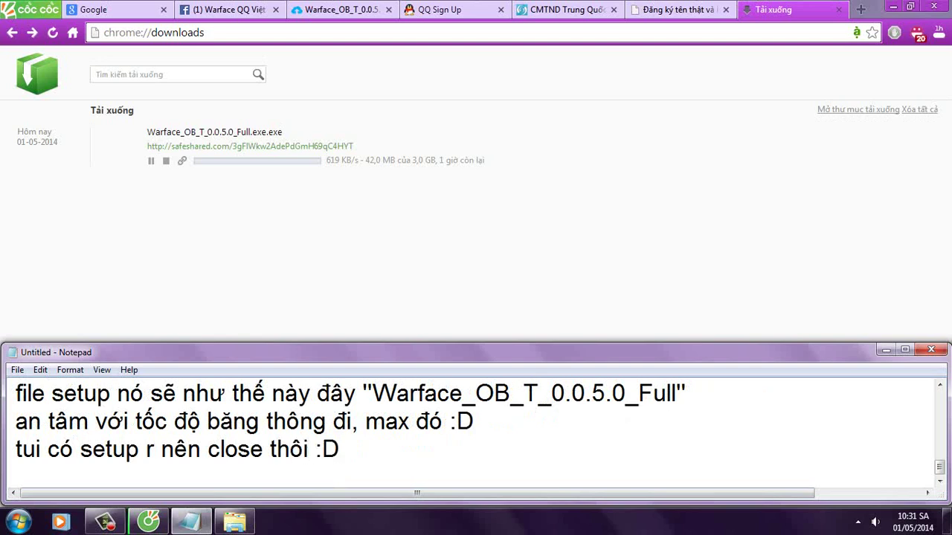
Step: Cancel the running Warface download and close the downloads and SafeShared tabs
{"action": "left_click", "coordinate": [164, 162]}
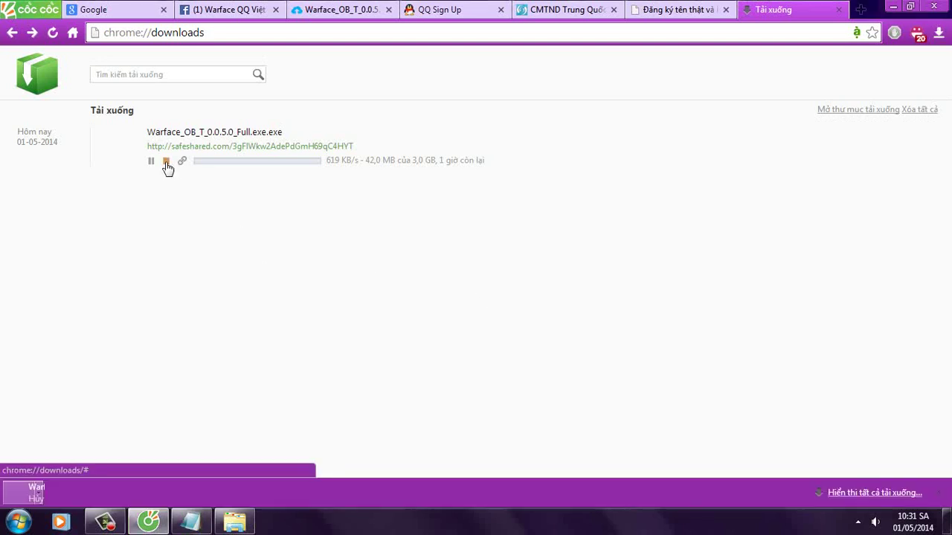
{"action": "left_click", "coordinate": [165, 160]}
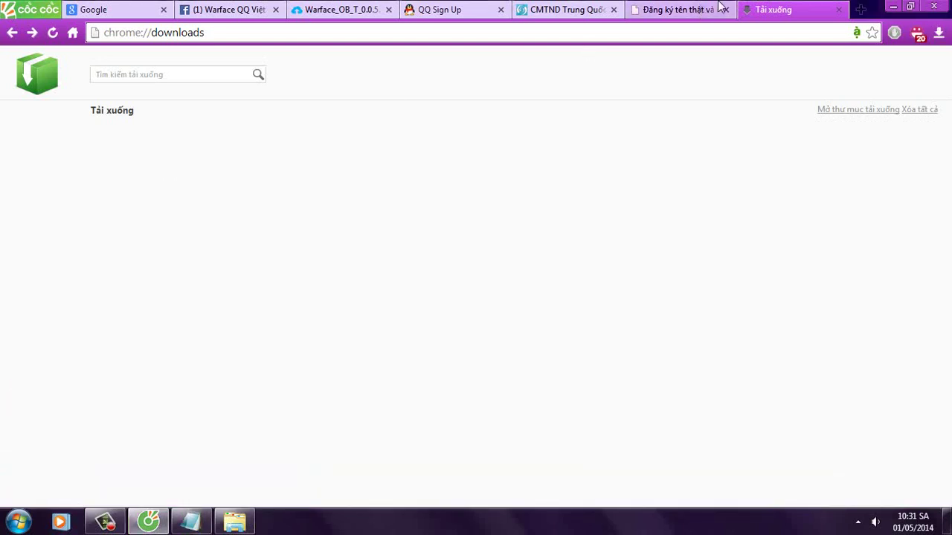
{"action": "left_click", "coordinate": [703, 10]}
{"action": "left_click", "coordinate": [839, 10]}
{"action": "left_click", "coordinate": [377, 9]}
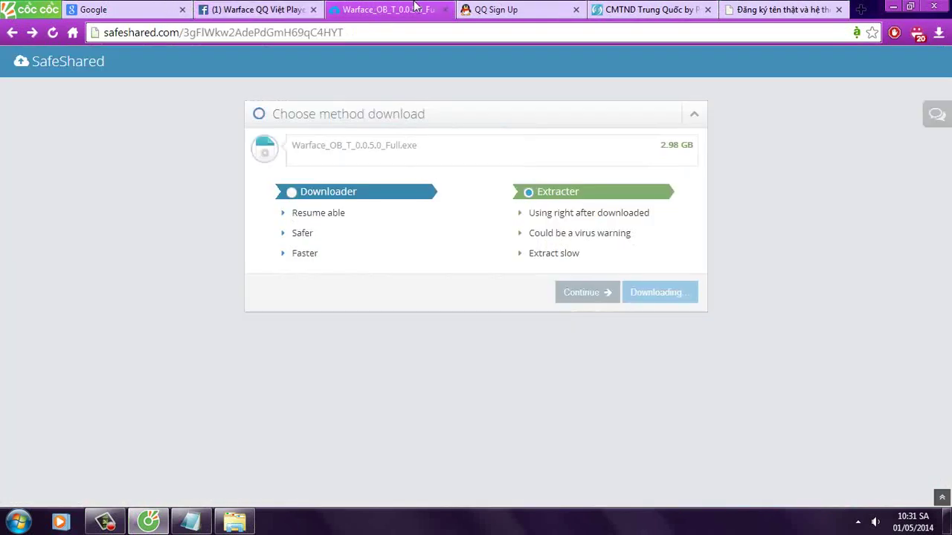
{"action": "middle_click", "coordinate": [397, 7]}
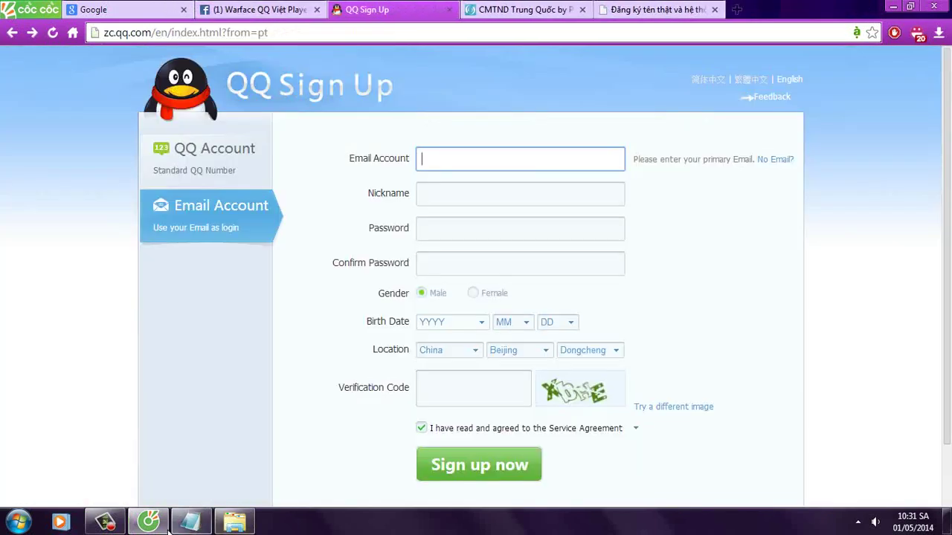
Step: Paste the zc.qq.com sign-up address into the notes as the page for creating an account
{"action": "left_click", "coordinate": [404, 28]}
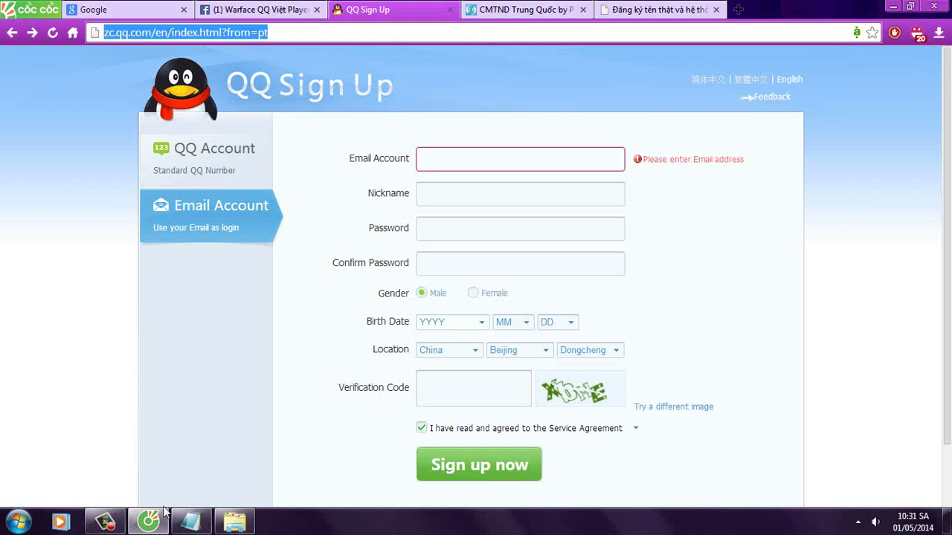
{"action": "left_click", "coordinate": [190, 522]}
{"action": "scroll", "coordinate": [264, 461], "scroll_direction": "down", "scroll_amount": 1}
{"action": "type", "text": "gi"}
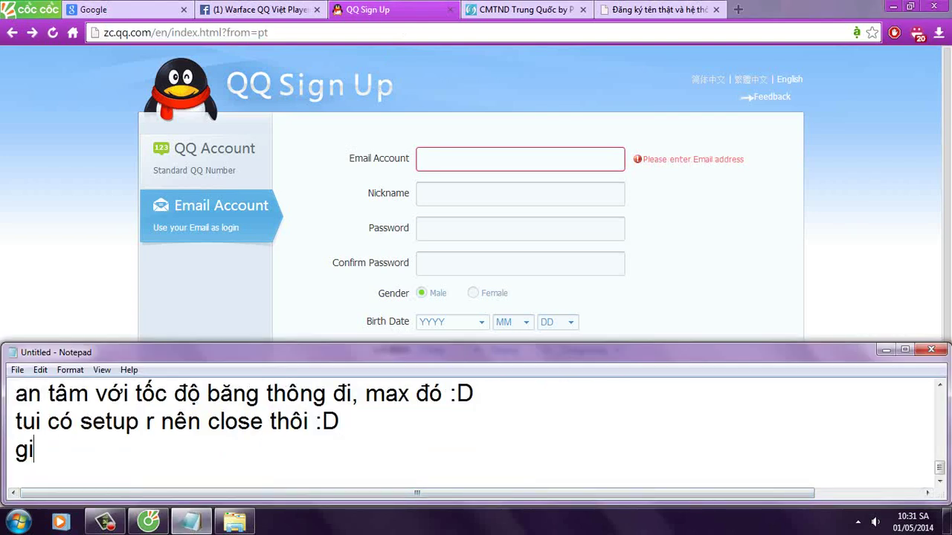
{"action": "type", "text": "ờ thì qua trang nay"}
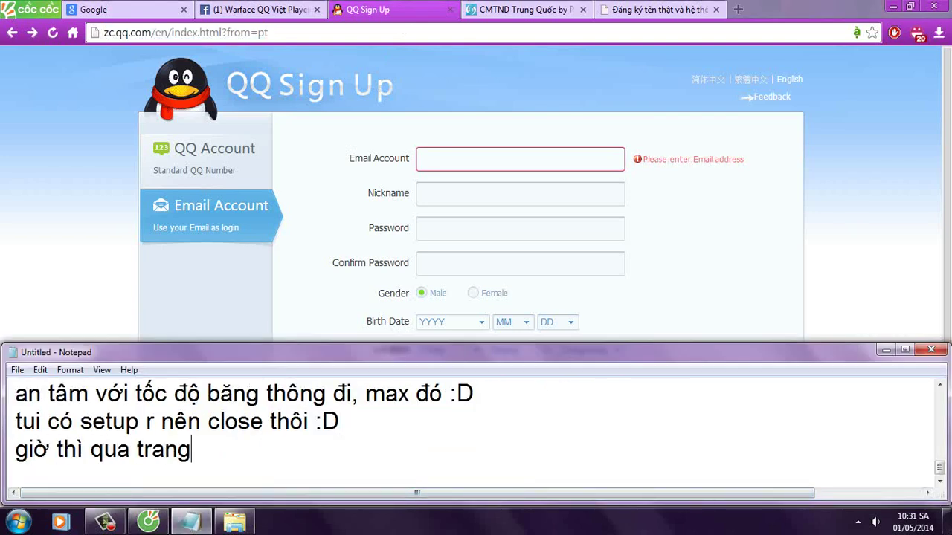
{"action": "type", "text": "http://zc.qq.com/en/index.html?from=pt"}
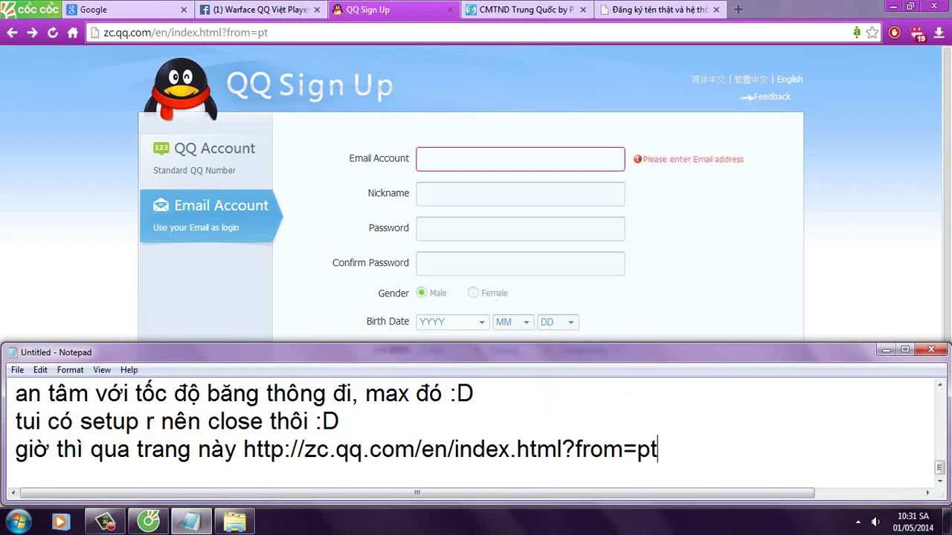
{"action": "type", "text": "để tạo "}
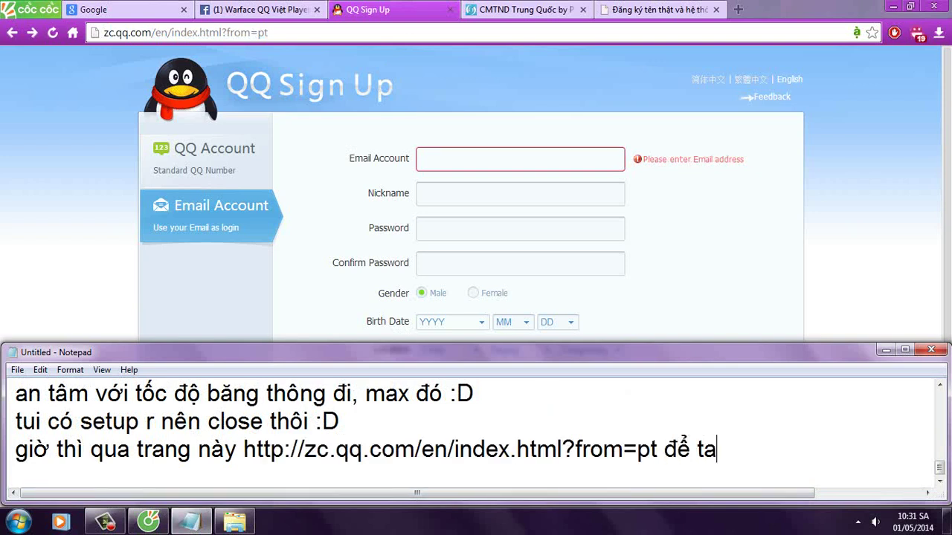
{"action": "type", "text": "tài khoản"}
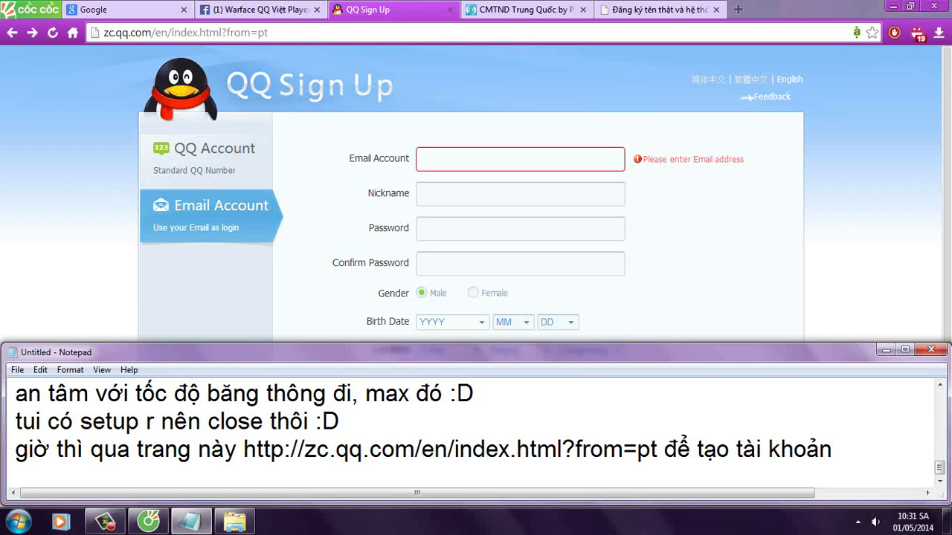
Step: Note that this part of the page is still in English, so no need to worry
{"action": "key", "text": "Return"}
{"action": "type", "text": "phần ne"}
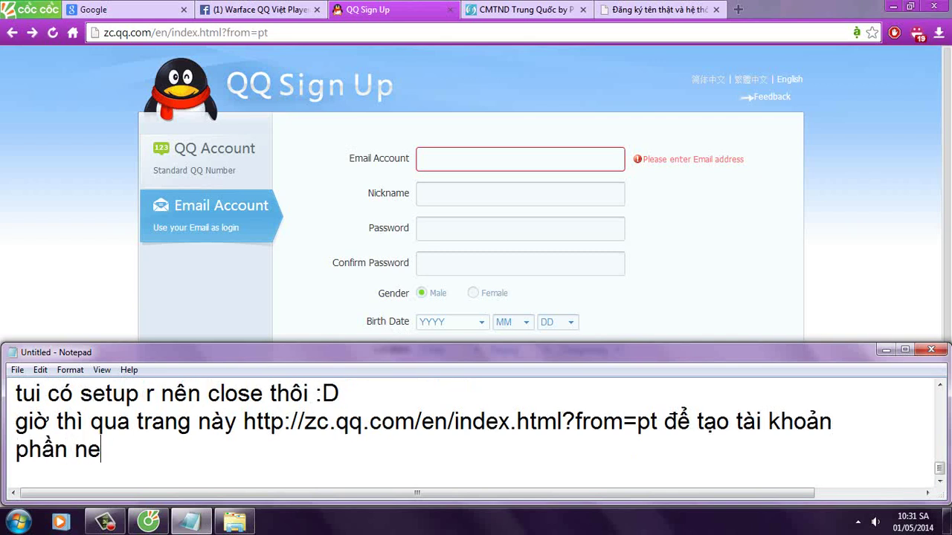
{"action": "key", "text": "BackSpace"}
{"action": "type", "text": "ày còn tiếng an"}
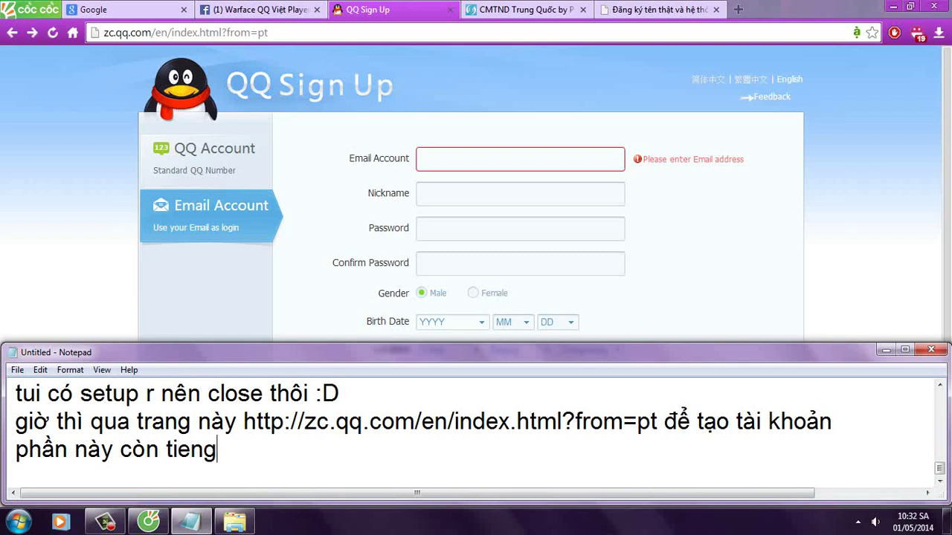
{"action": "type", "text": "h nên bạn"}
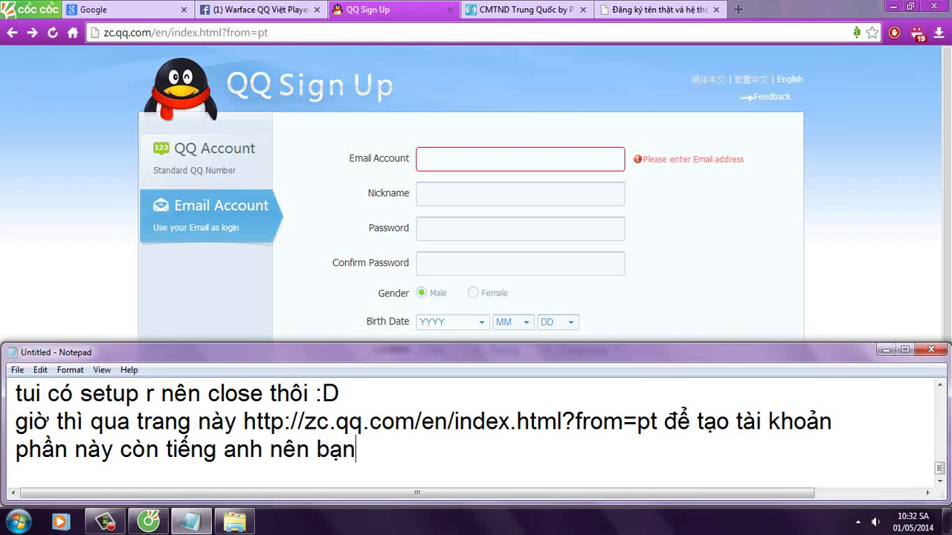
{"action": "type", "text": " dung l"}
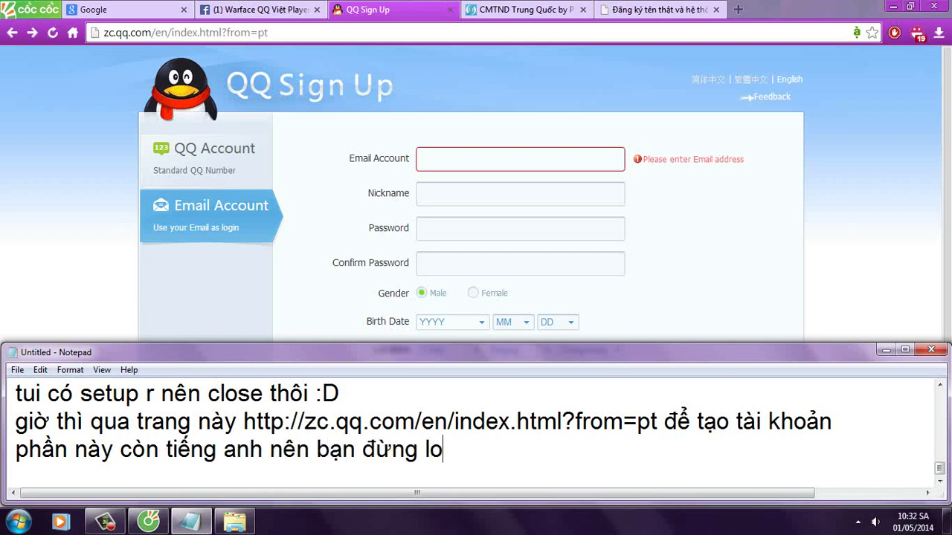
{"action": "type", "text": "o"}
Step: Add a note to fill in the details, then return to the Email Account field
{"action": "key", "text": "Return"}
{"action": "type", "text": "h thì di"}
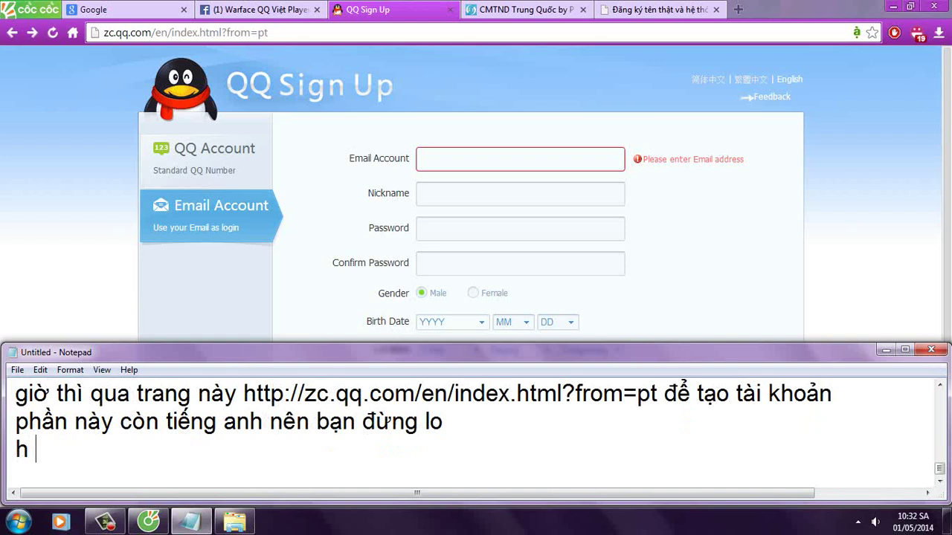
{"action": "type", "text": "86"}
{"action": "key", "text": "BackSpace"}
{"action": "key", "text": "BackSpace"}
{"action": "type", "text": "86"}
{"action": "key", "text": "BackSpace"}
{"action": "key", "text": "BackSpace"}
{"action": "type", "text": "96"}
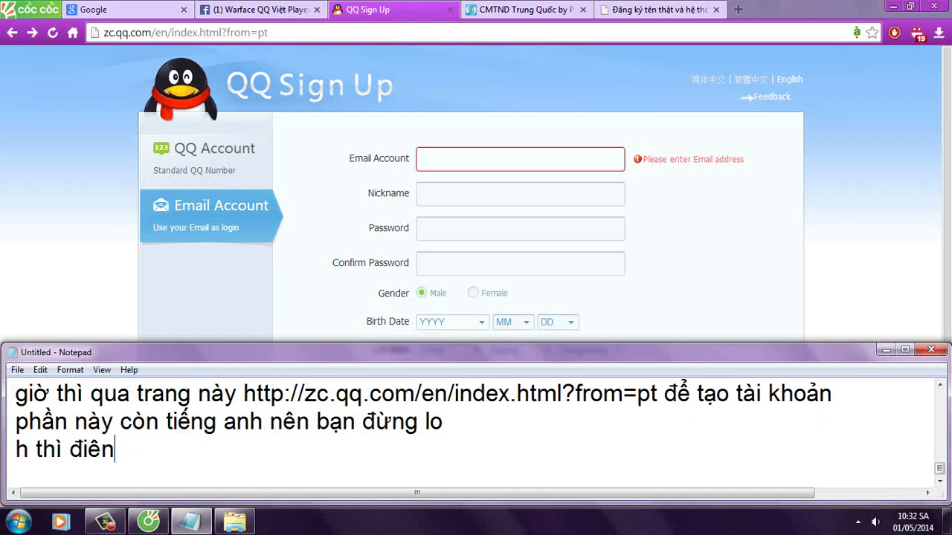
{"action": "type", "text": " thong6 tin vao"}
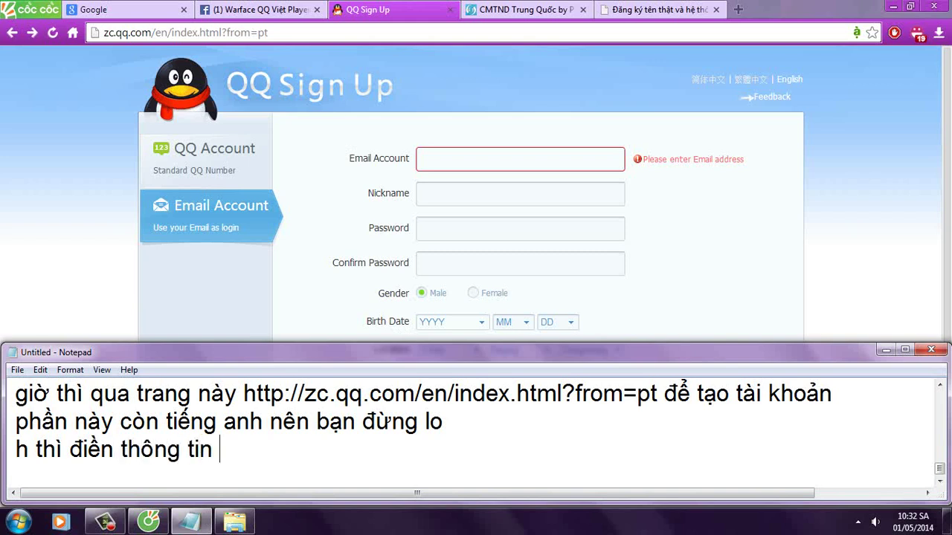
{"action": "type", "text": "2 tho"}
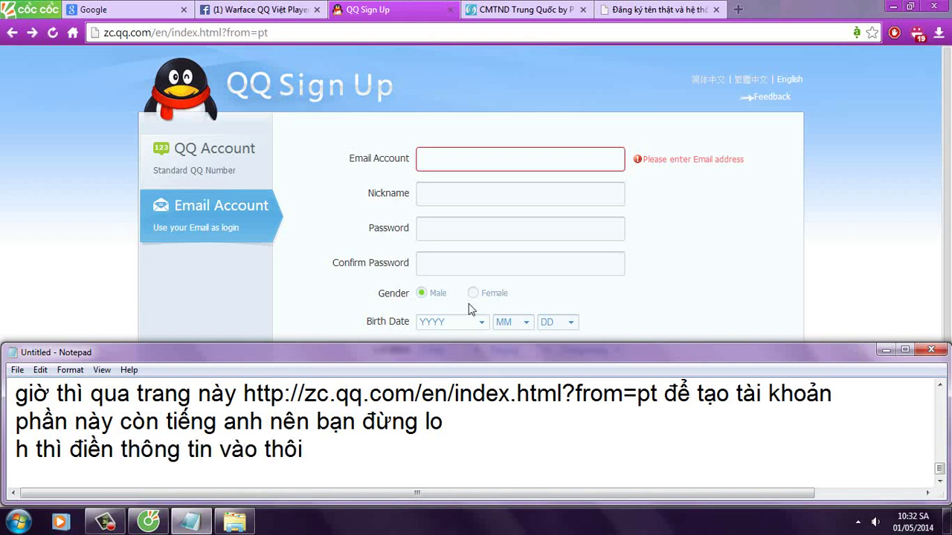
{"action": "left_click", "coordinate": [539, 168]}
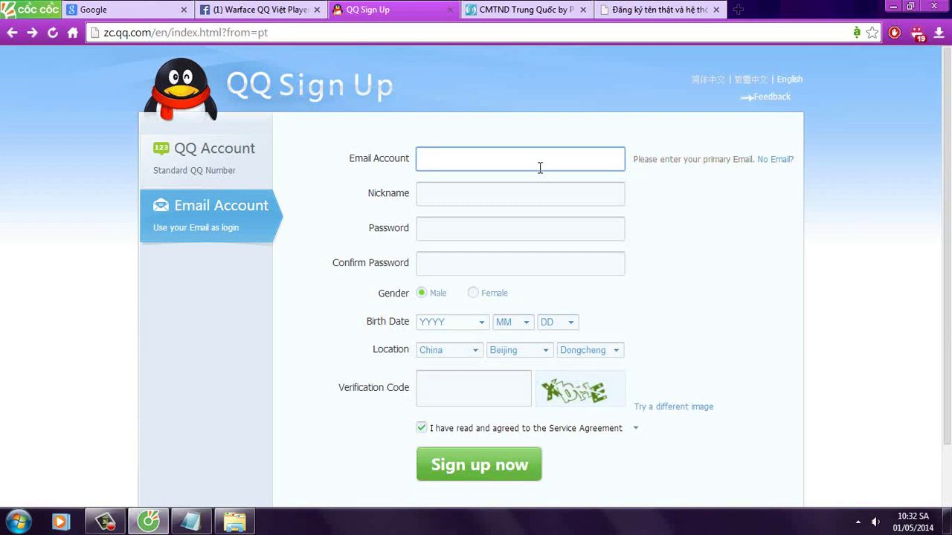
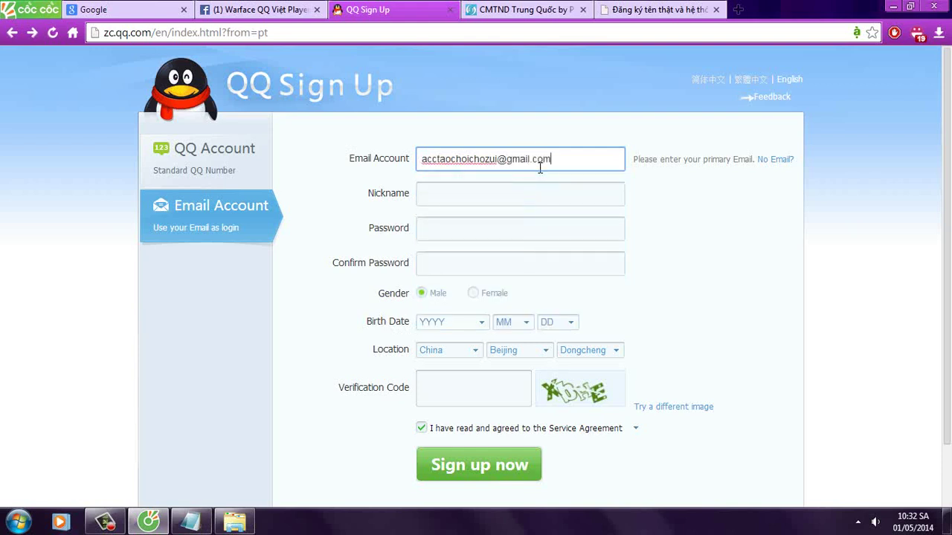
Step: Enter the registration Gmail address and load the Gmail inbox in a new tab
{"action": "left_click", "coordinate": [739, 10]}
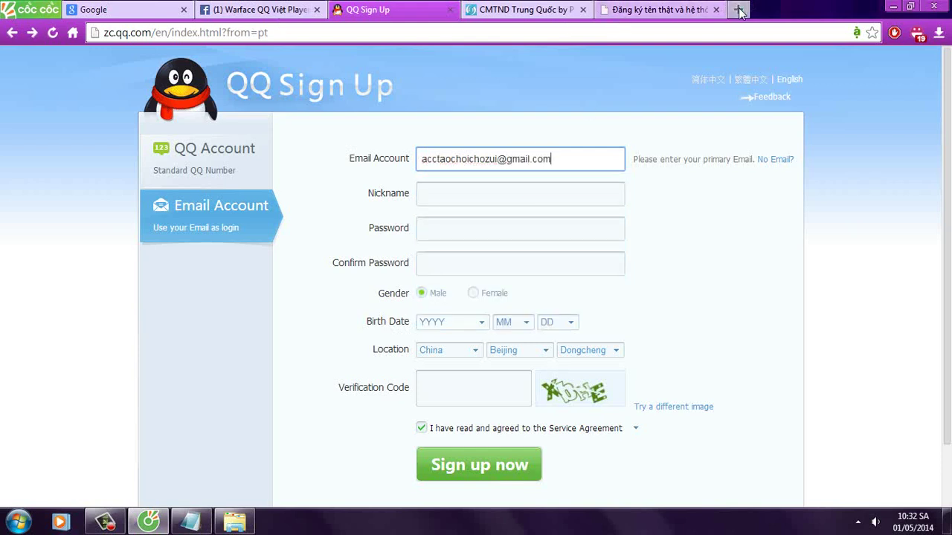
{"action": "type", "text": "gmail"}
{"action": "key", "text": "Down"}
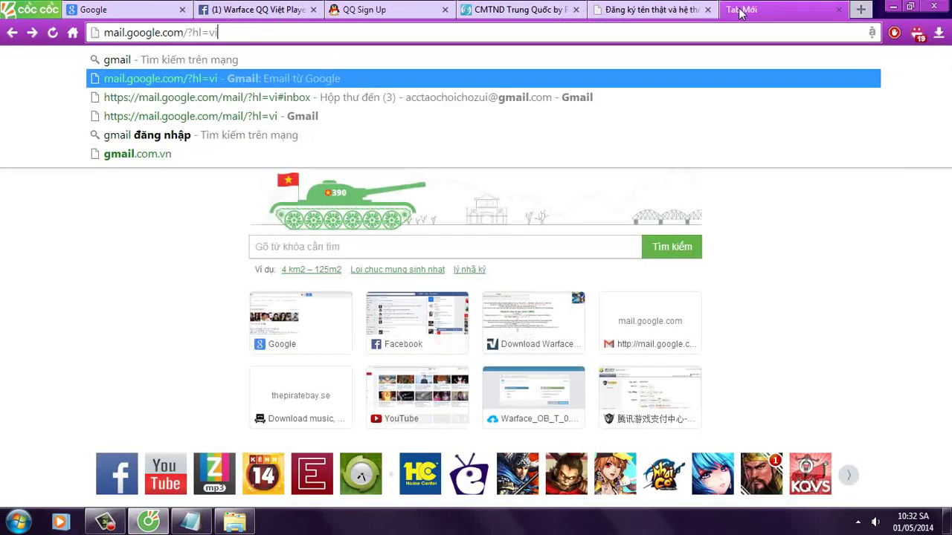
{"action": "key", "text": "Down"}
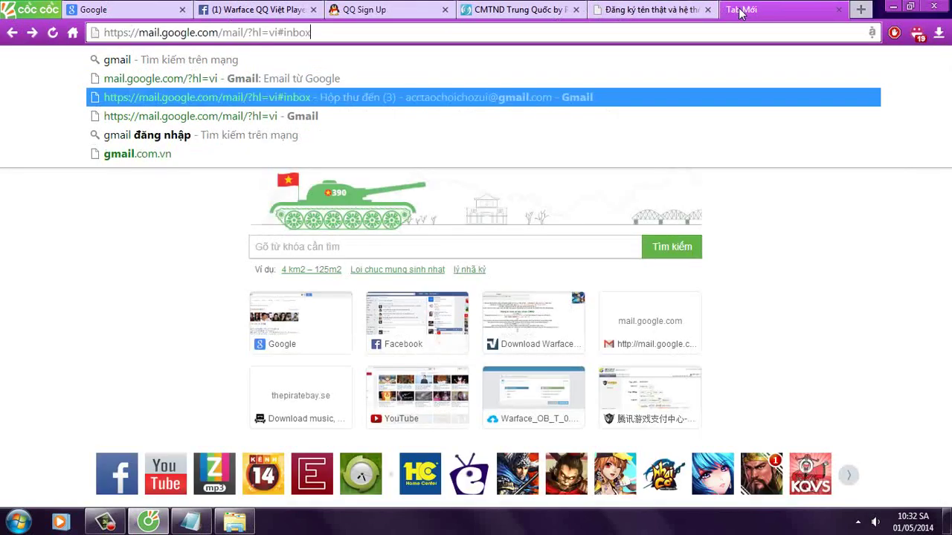
{"action": "key", "text": "Return"}
Step: Return to the QQ Sign Up form and enter the nickname
{"action": "left_click", "coordinate": [640, 9]}
{"action": "left_click", "coordinate": [566, 9]}
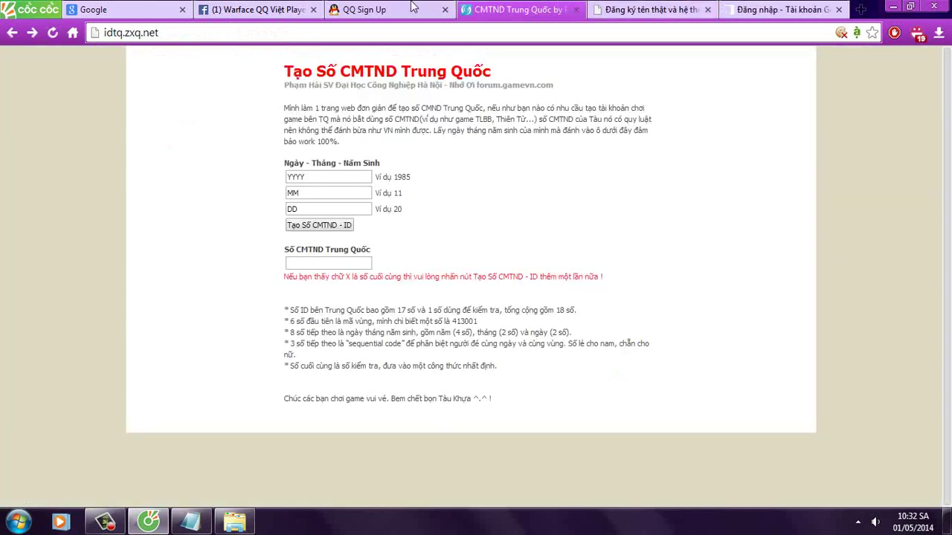
{"action": "left_click", "coordinate": [379, 10]}
{"action": "left_click", "coordinate": [560, 193]}
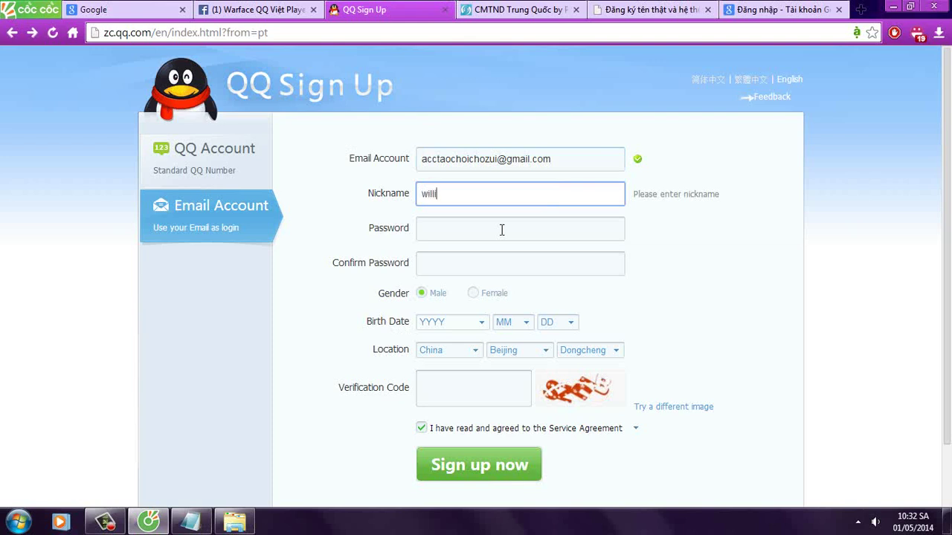
{"action": "left_click", "coordinate": [502, 229]}
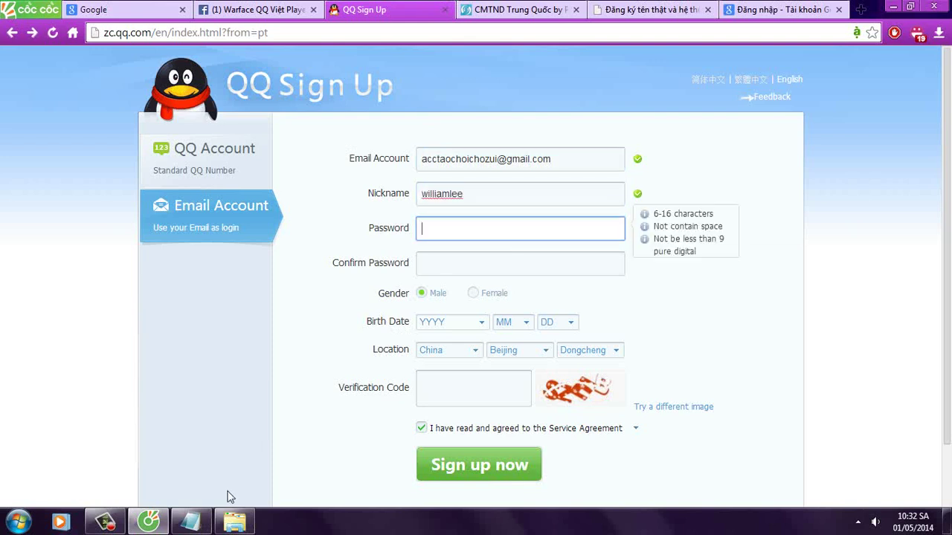
Step: Note passwords need 6-19 characters including a number, then enter and confirm the password
{"action": "left_click", "coordinate": [191, 522]}
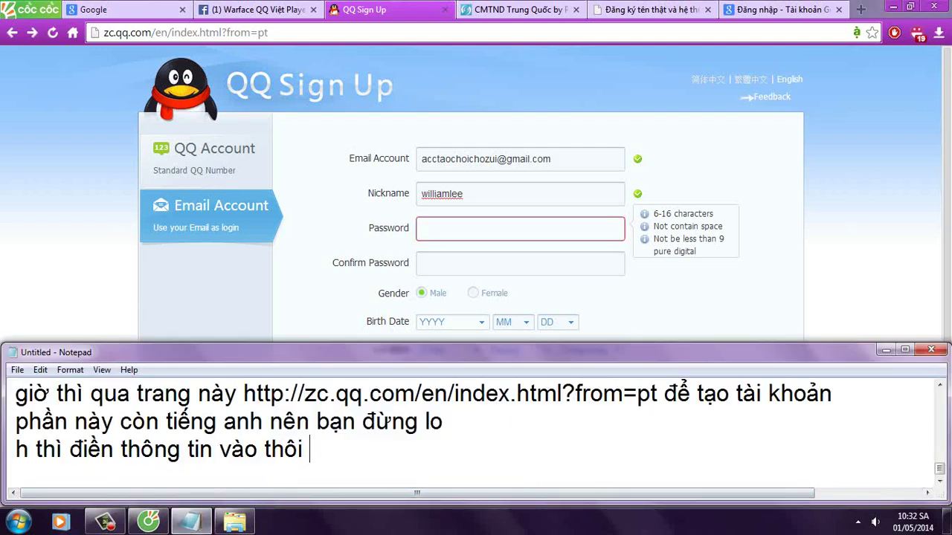
{"action": "key", "text": "Return"}
{"action": "type", "text": "pass"}
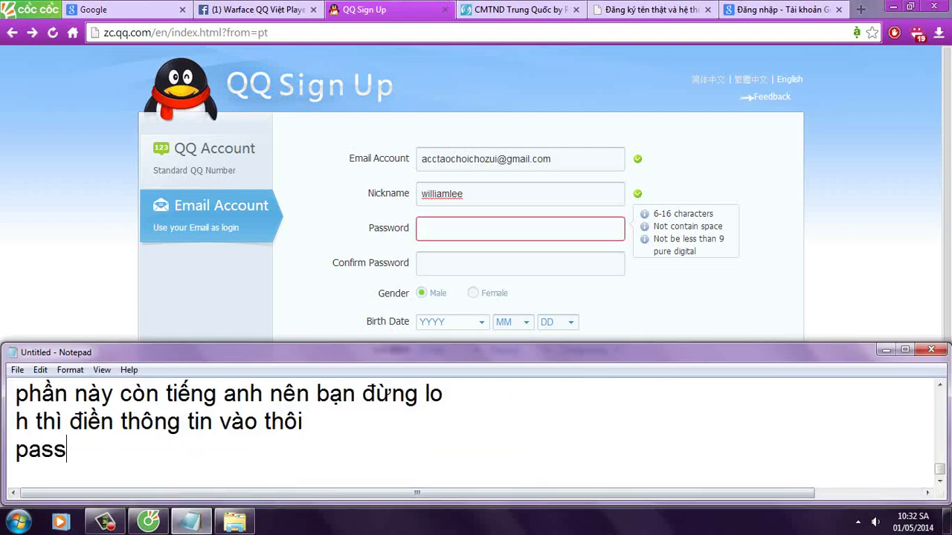
{"action": "type", "text": "word 6-19 kí tu"}
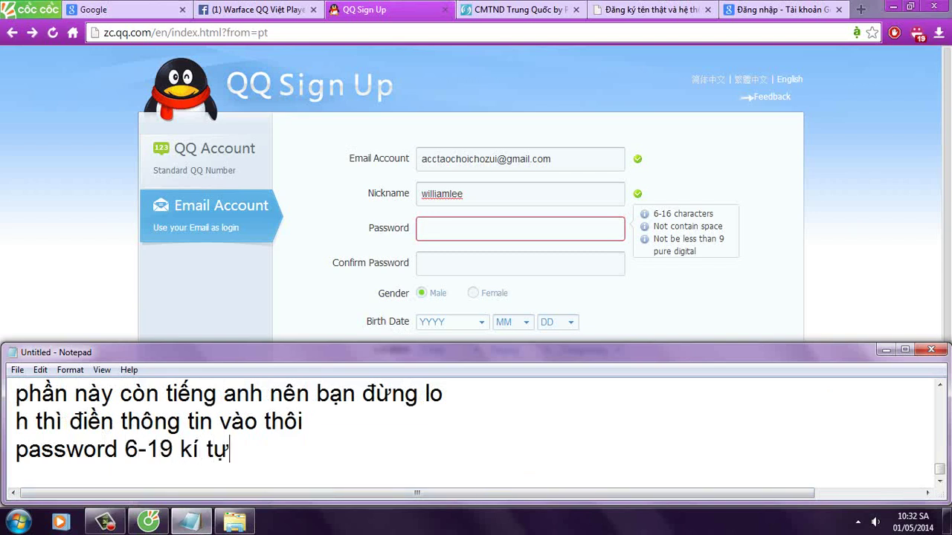
{"action": "type", "text": ", có số trong đó nhe"}
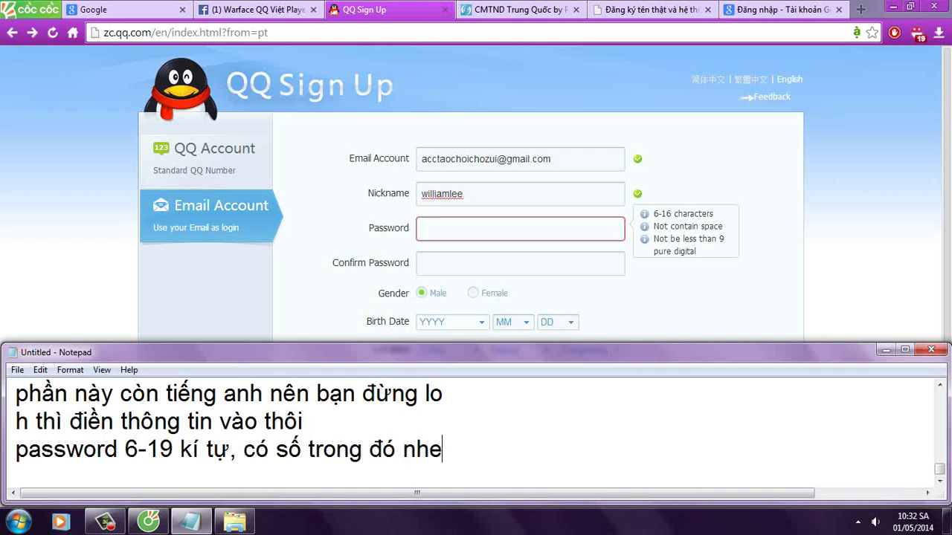
{"action": "left_click", "coordinate": [517, 231]}
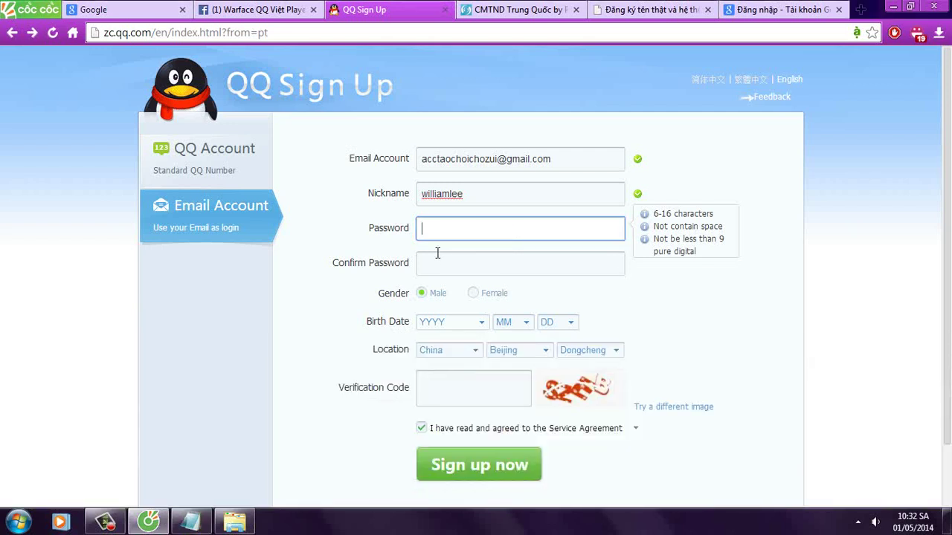
{"action": "type", "text": "••••••"}
{"action": "left_click", "coordinate": [436, 255]}
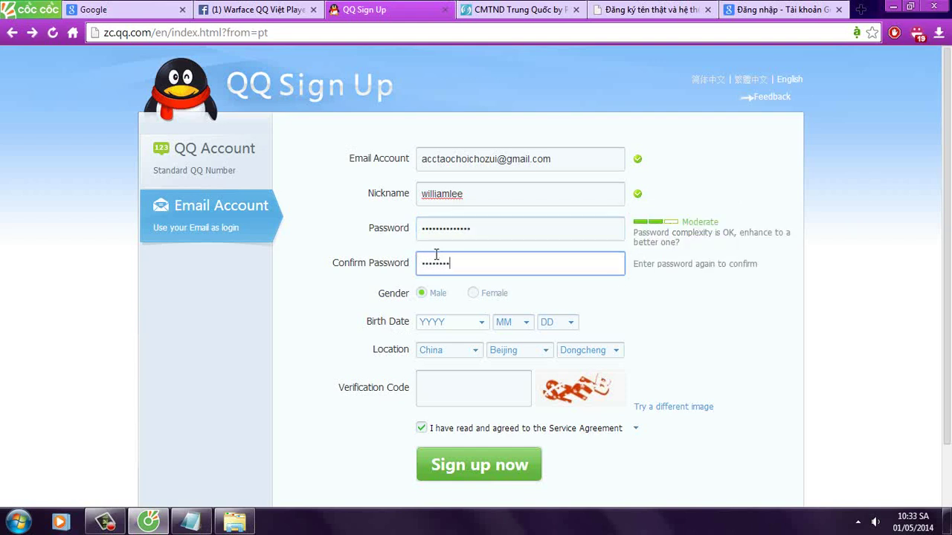
Step: Pick 1997 as birth year and note to choose a year making you 18+
{"action": "left_click", "coordinate": [453, 320]}
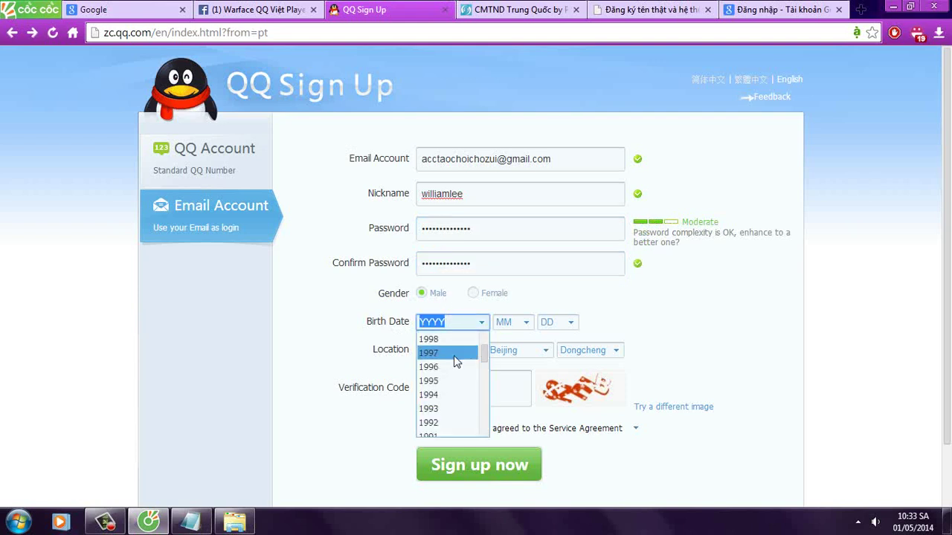
{"action": "left_click", "coordinate": [454, 356]}
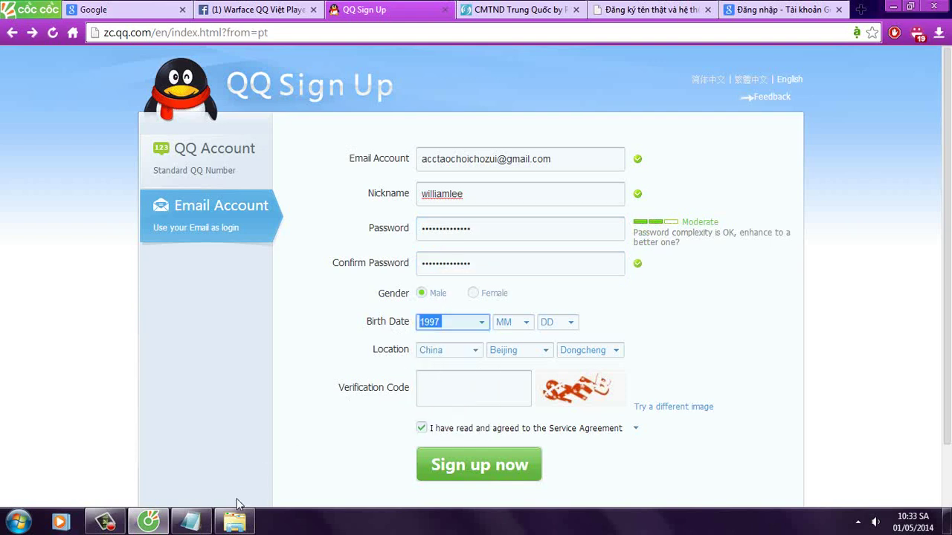
{"action": "left_click", "coordinate": [192, 521]}
{"action": "key", "text": "Return"}
{"action": "type", "text": "t"}
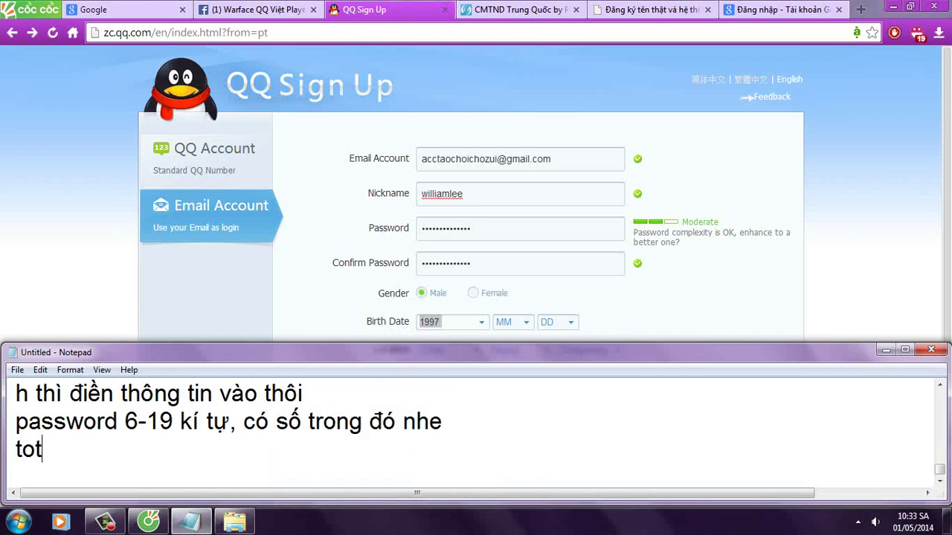
{"action": "type", "text": "ốt nhất nên ch"}
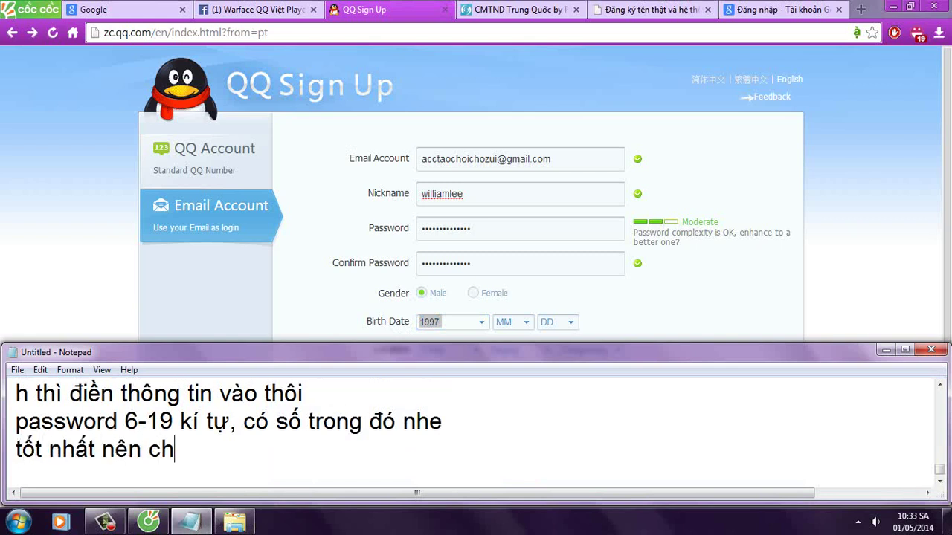
{"action": "type", "text": "ọn namw sinh sa"}
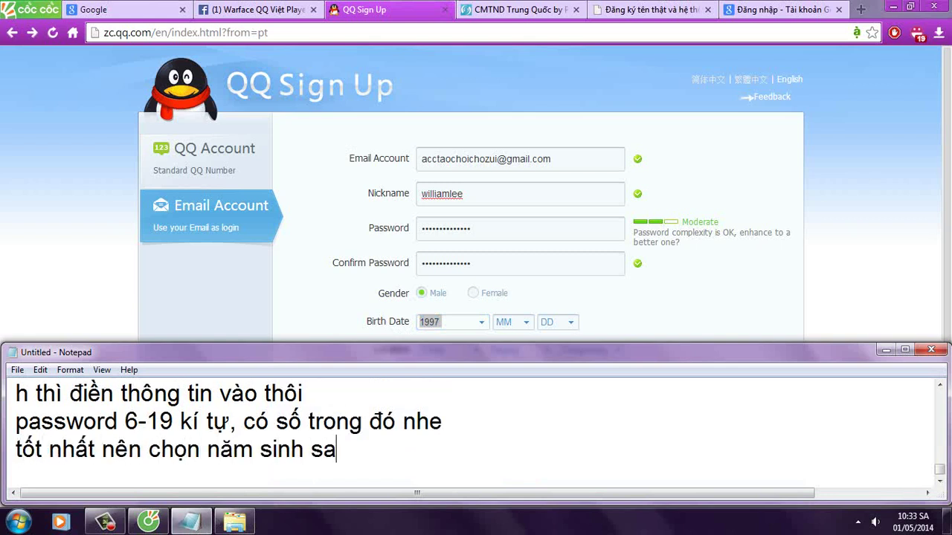
{"action": "type", "text": "o cho 18+ =)"}
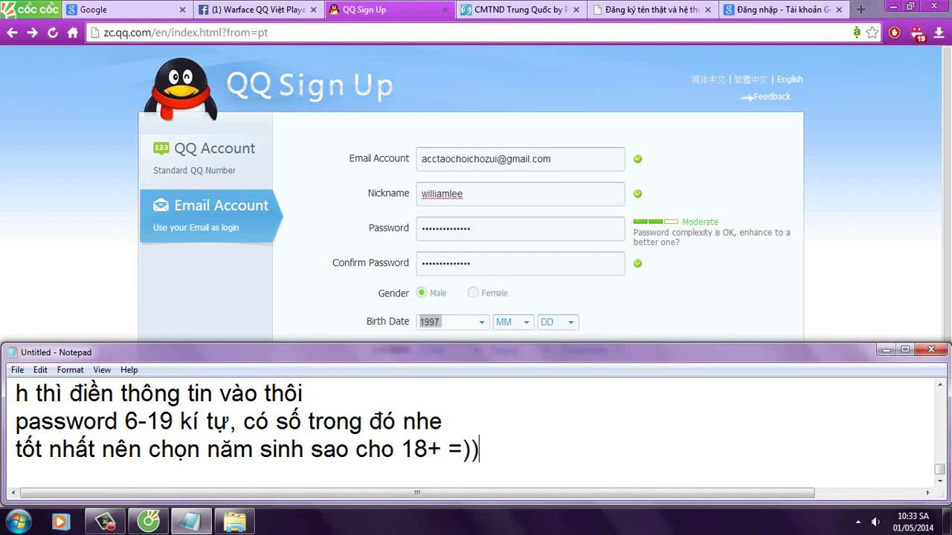
{"action": "type", "text": ") gam"}
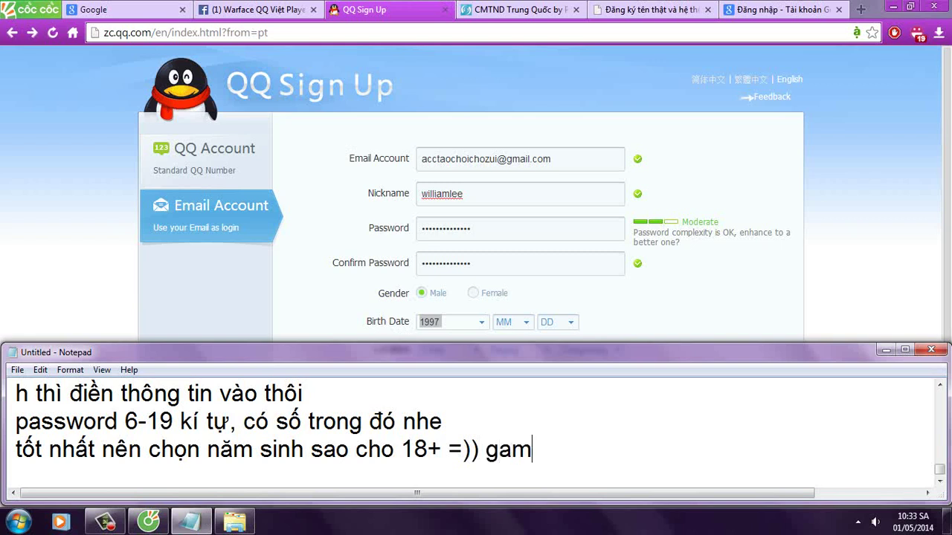
{"action": "type", "text": "e này 18+ "}
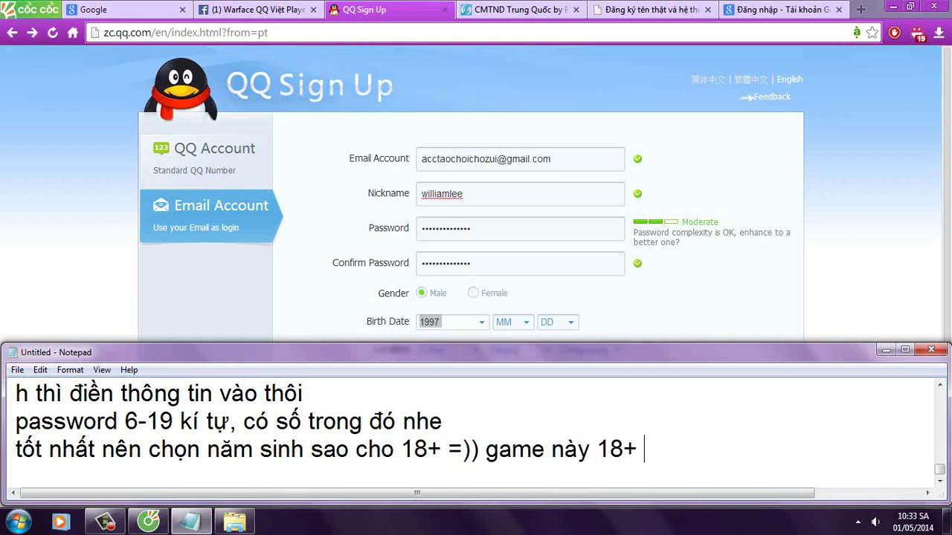
{"action": "type", "text": "mà"}
Step: Set the birth date to year 1996, month 1, day 1
{"action": "left_click", "coordinate": [452, 321]}
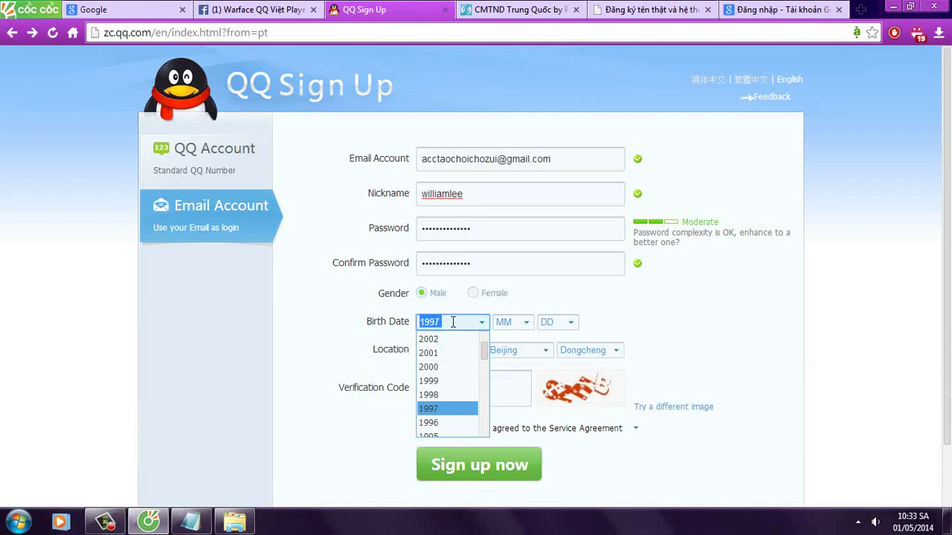
{"action": "left_click", "coordinate": [449, 422]}
{"action": "left_click", "coordinate": [520, 324]}
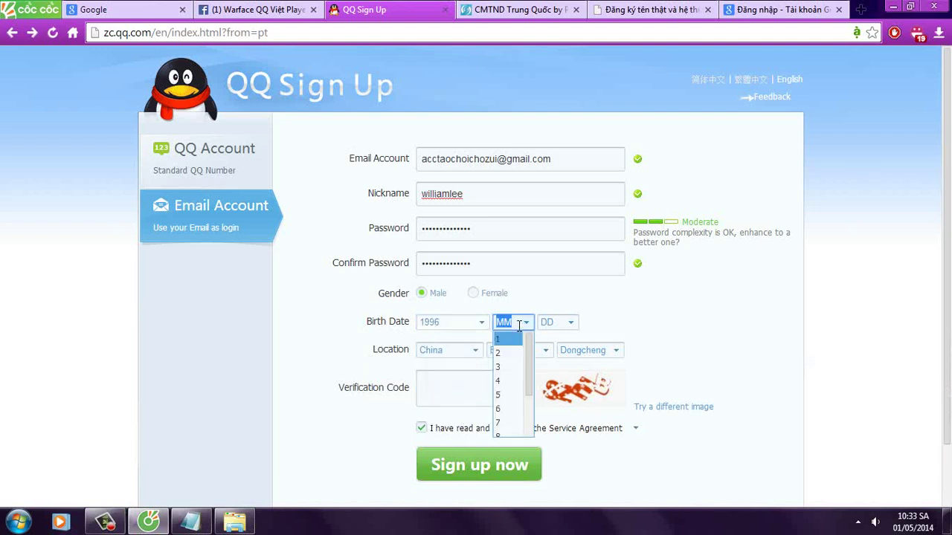
{"action": "left_click", "coordinate": [512, 340]}
{"action": "left_click", "coordinate": [558, 322]}
{"action": "left_click", "coordinate": [537, 340]}
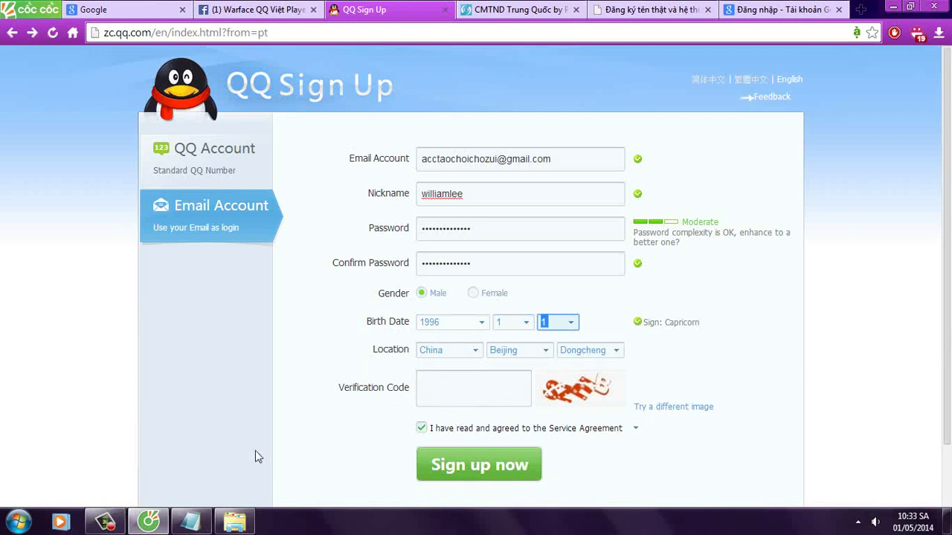
Step: Note that the location can be left as it is
{"action": "left_click", "coordinate": [191, 522]}
{"action": "key", "text": "Return"}
{"action": "type", "text": "location d"}
{"action": "type", "text": "ể nguyên cu"}
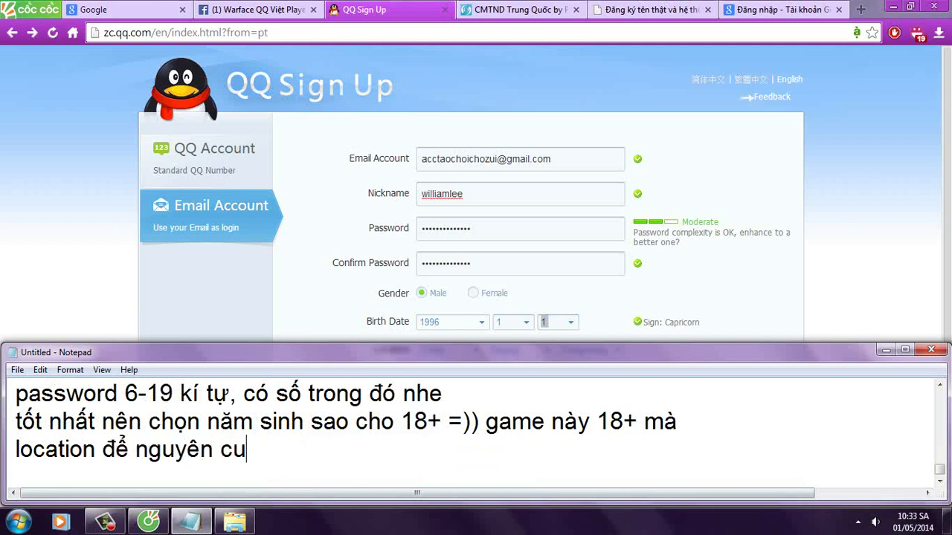
{"action": "type", "text": "ng k sao"}
Step: Enter the verification code and submit the sign-up form with Sign up now
{"action": "left_click", "coordinate": [1, 259]}
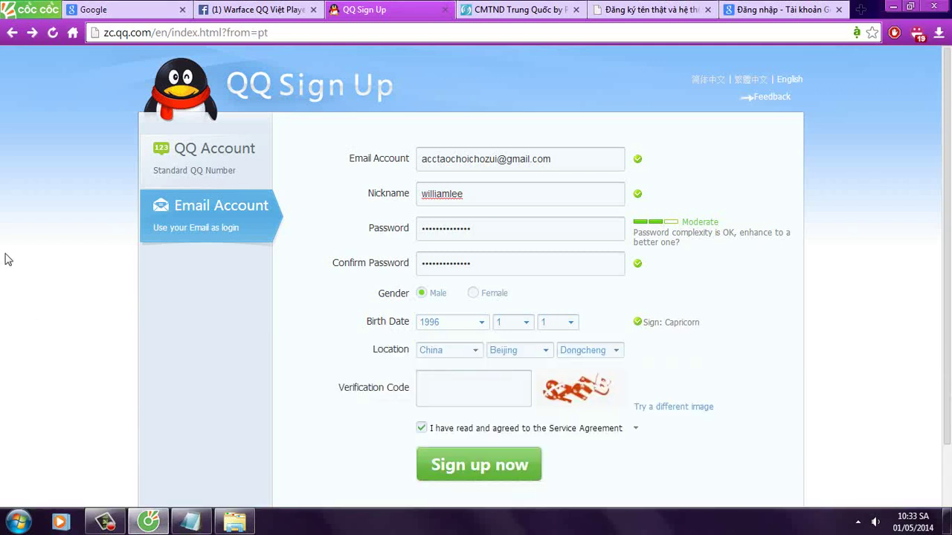
{"action": "left_click", "coordinate": [456, 376]}
{"action": "scroll", "coordinate": [111, 354], "scroll_direction": "down", "scroll_amount": 1}
{"action": "type", "text": "sze"}
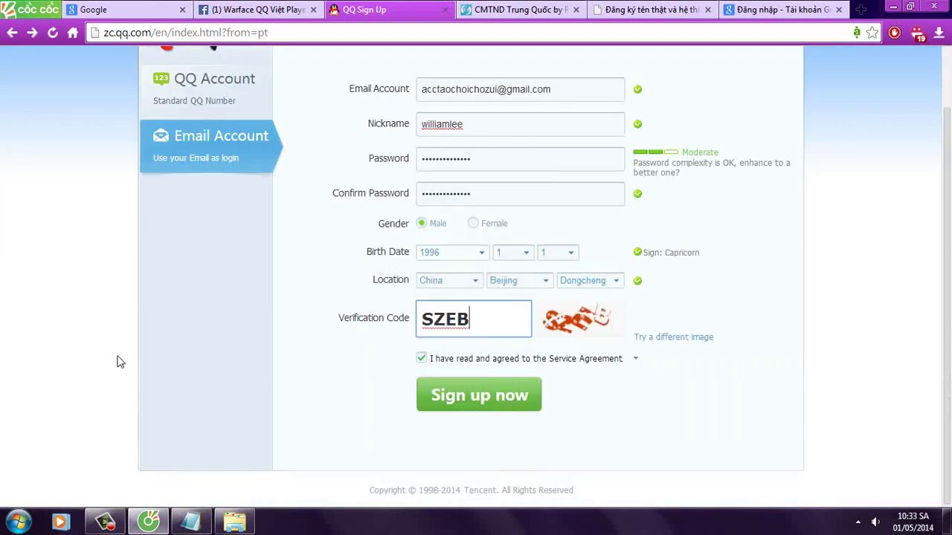
{"action": "left_click", "coordinate": [481, 402]}
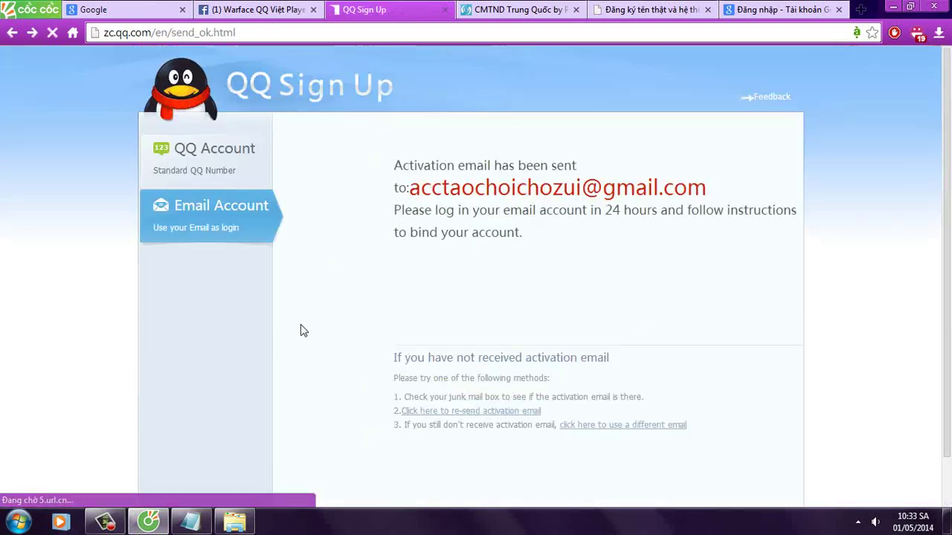
Step: Note that registration is done and readers should check their Google mail
{"action": "left_click", "coordinate": [190, 522]}
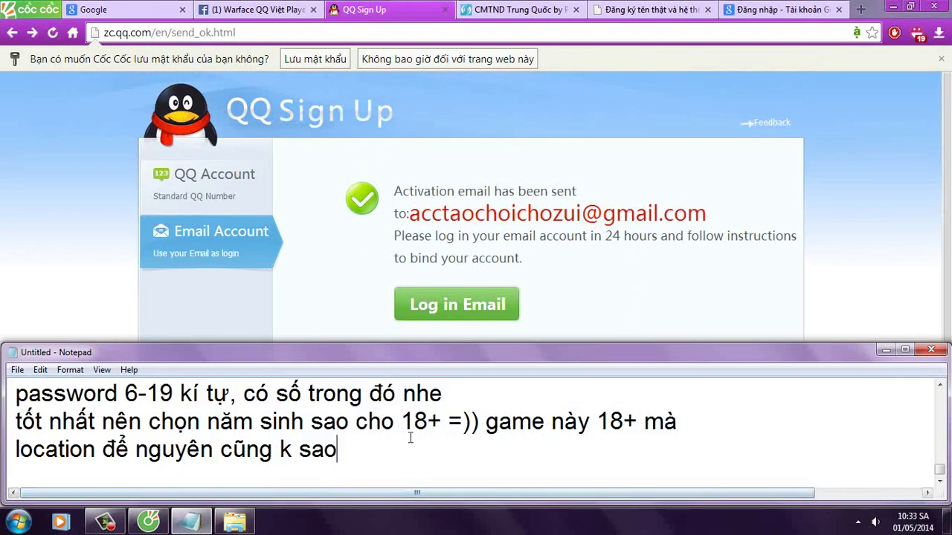
{"action": "key", "text": "Return"}
{"action": "type", "text": "đăng kí xong =))"}
{"action": "key", "text": "Return"}
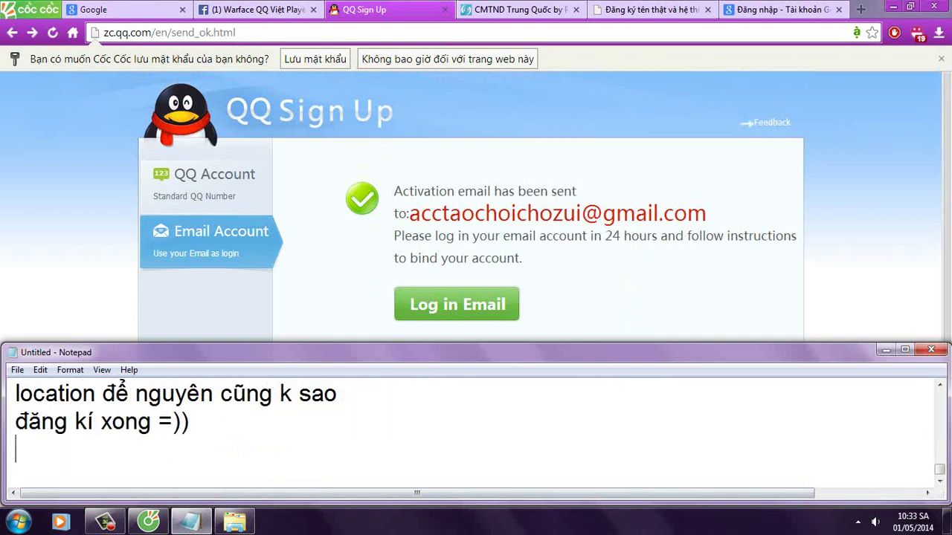
{"action": "type", "text": "h check e"}
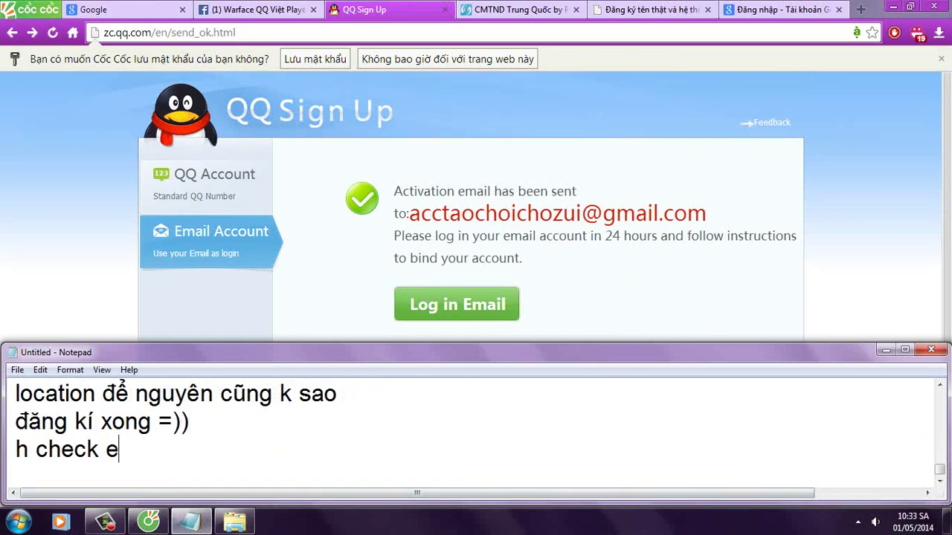
{"action": "type", "text": "mail"}
{"action": "key", "text": "Return"}
{"action": "type", "text": "vào goo"}
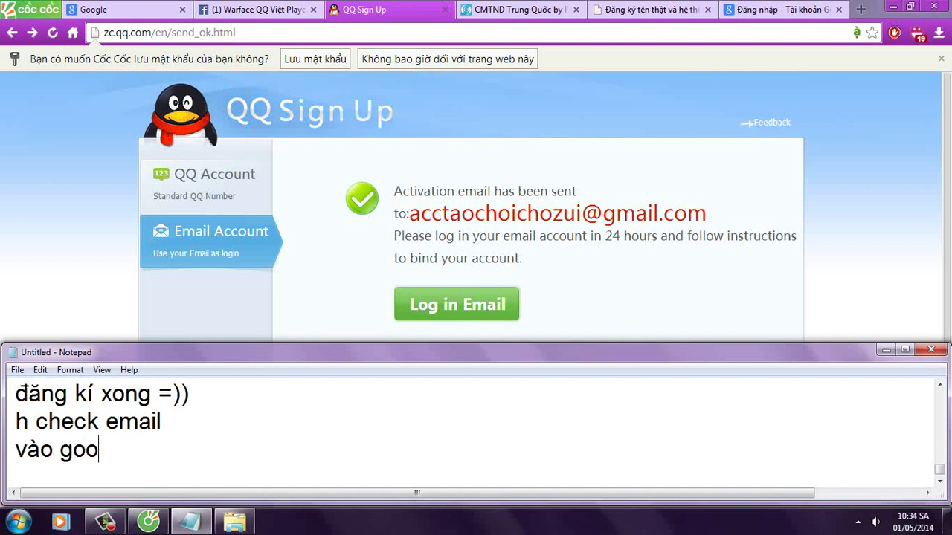
{"action": "type", "text": "gle mail di"}
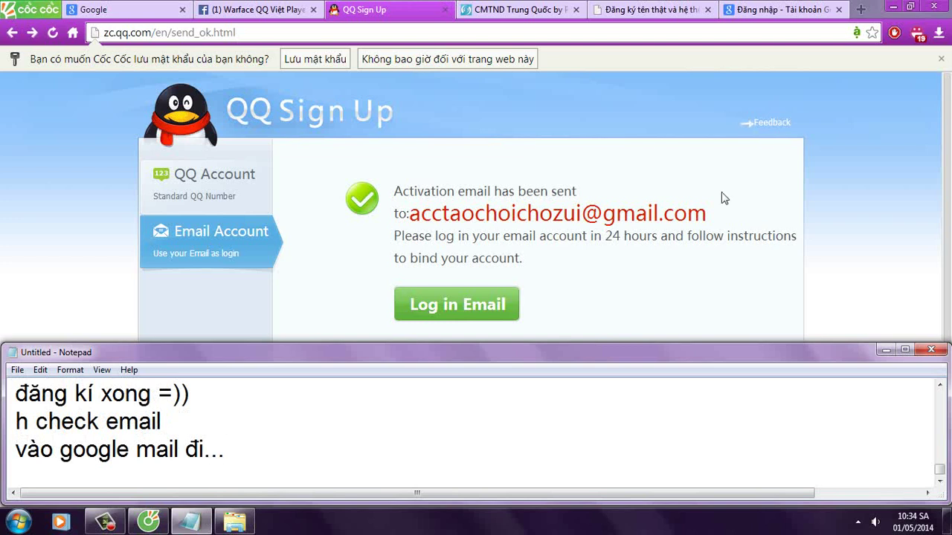
{"action": "left_click", "coordinate": [780, 9]}
Step: Sign in to Gmail with the registration account, entering the password twice
{"action": "left_click", "coordinate": [503, 217]}
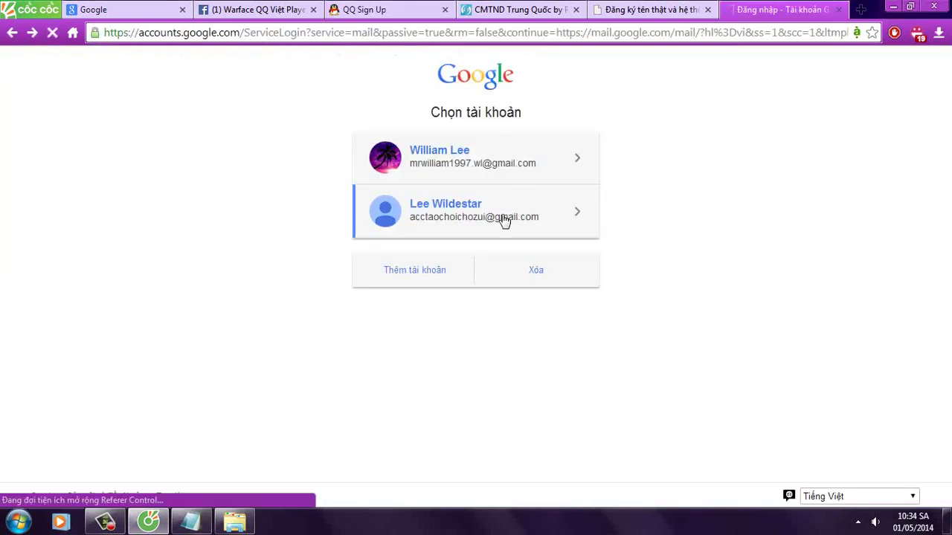
{"action": "left_click", "coordinate": [480, 329]}
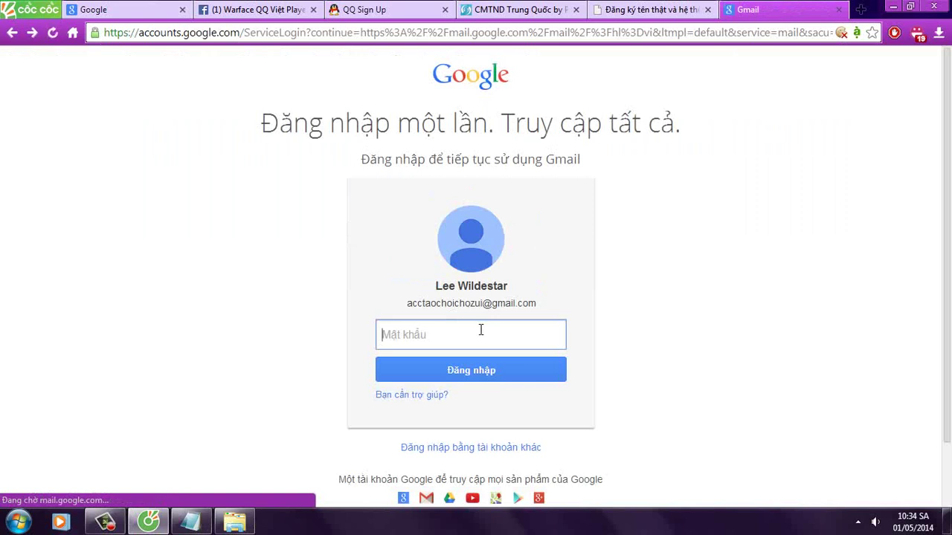
{"action": "type", "text": "****"}
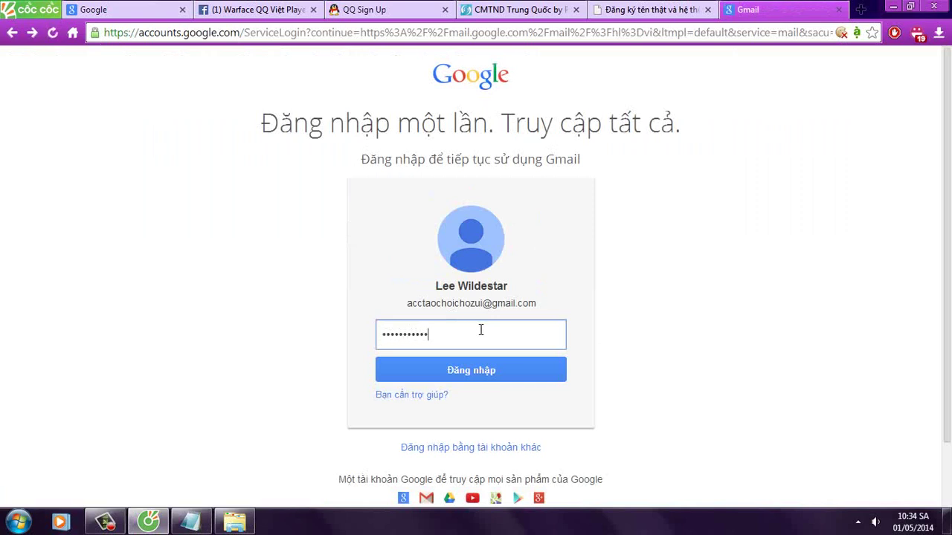
{"action": "key", "text": "Return"}
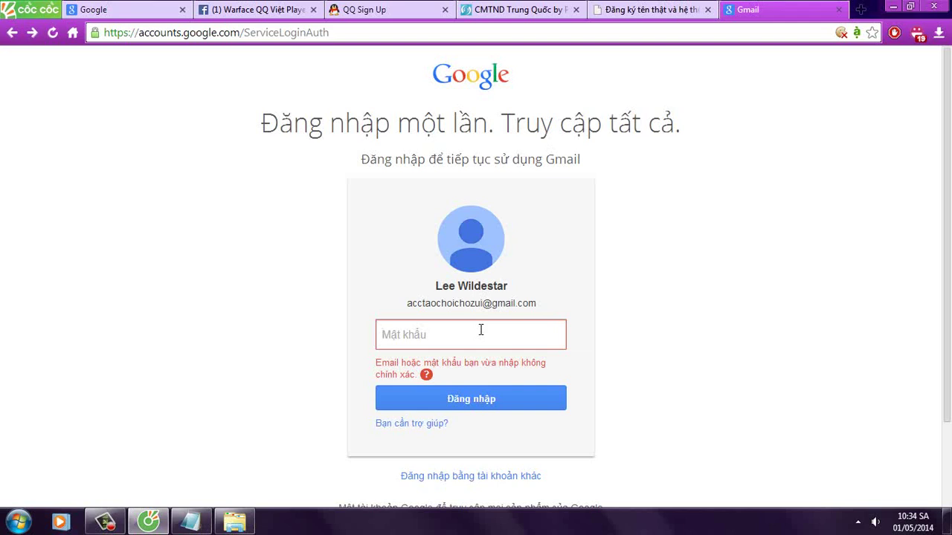
{"action": "type", "text": "****"}
{"action": "key", "text": "Return"}
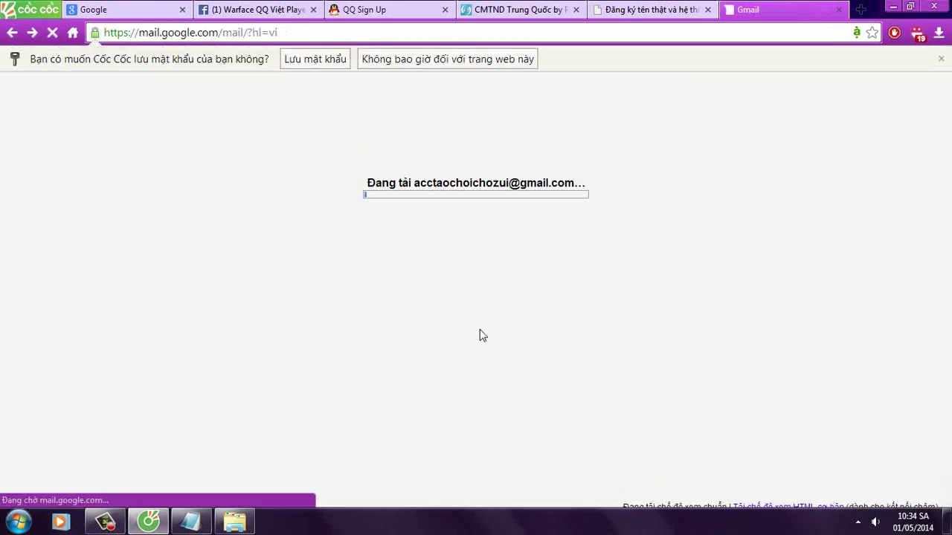
Step: Note that the email arrives shortly and needs patience, then reload the inbox
{"action": "left_click", "coordinate": [188, 524]}
{"action": "key", "text": "Return"}
{"action": "type", "text": "đêtj.."}
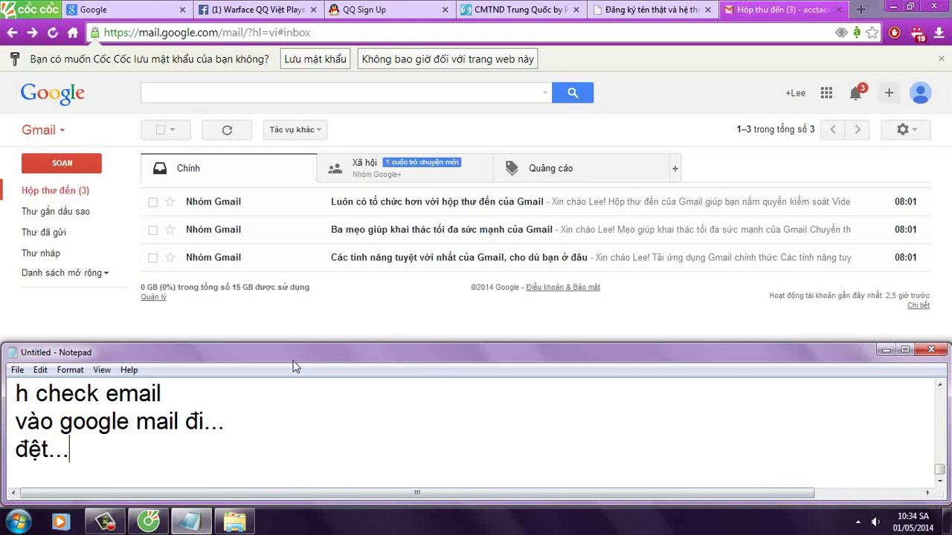
{"action": "key", "text": "Return"}
{"action": "type", "text": "duwng"}
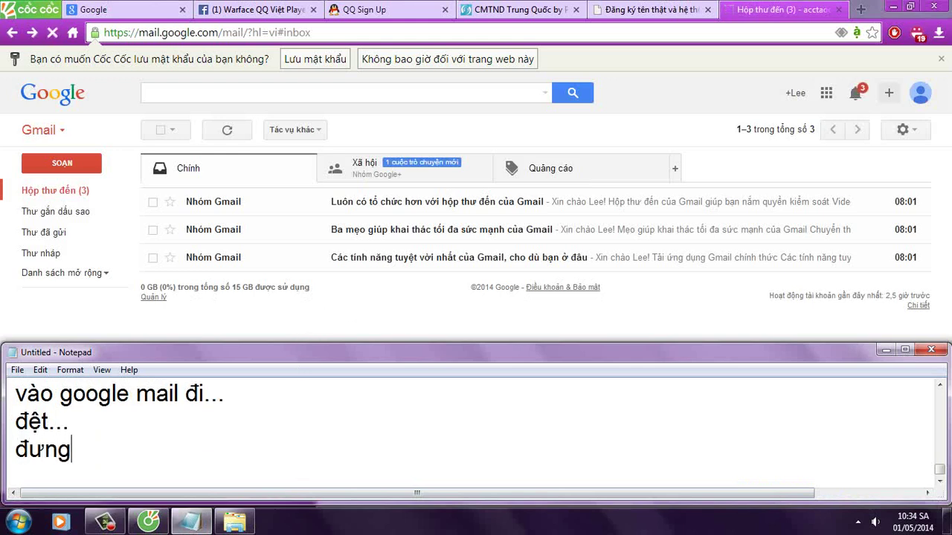
{"action": "type", "text": " lo,"}
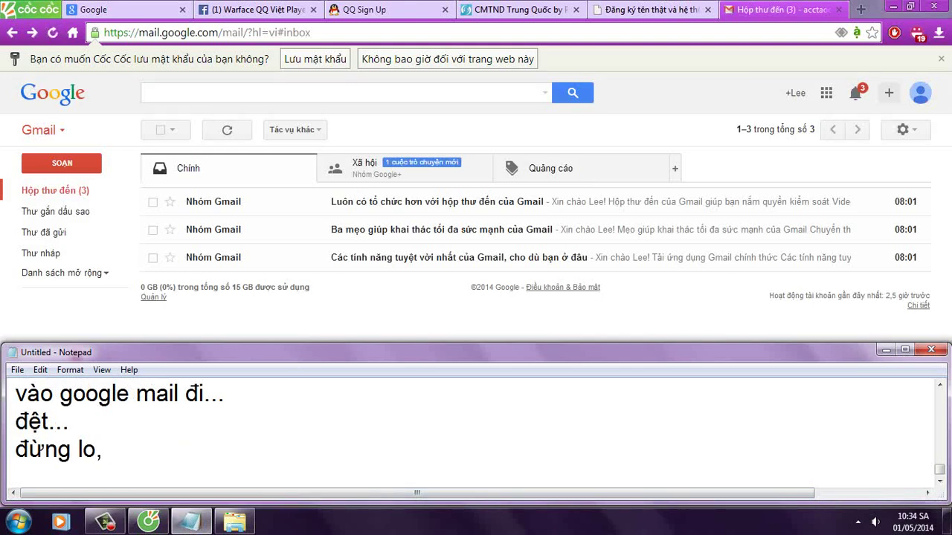
{"action": "type", "text": " lats nuwa"}
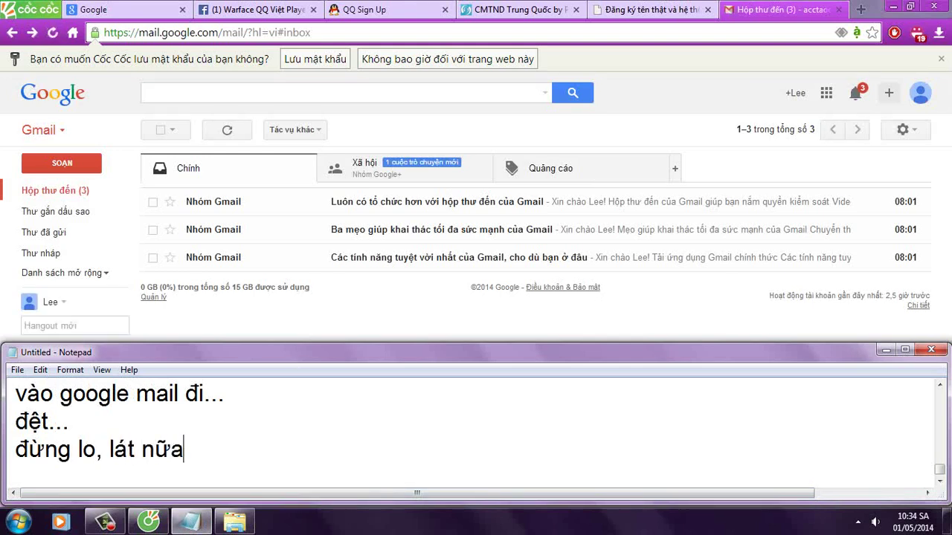
{"action": "type", "text": "x email sex towis thoio :D"}
{"action": "key", "text": "Return"}
{"action": "type", "text": "phair kiene nh"}
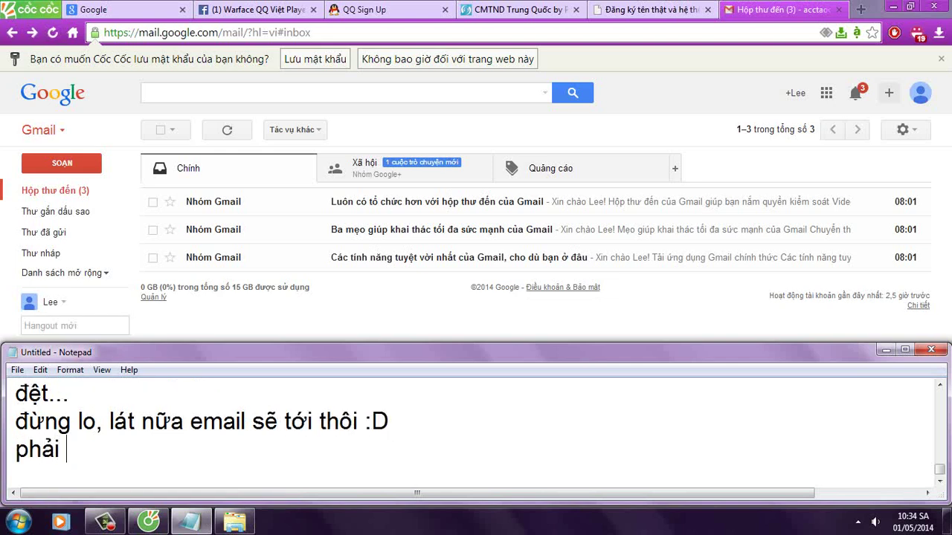
{"action": "type", "text": "aanx.."}
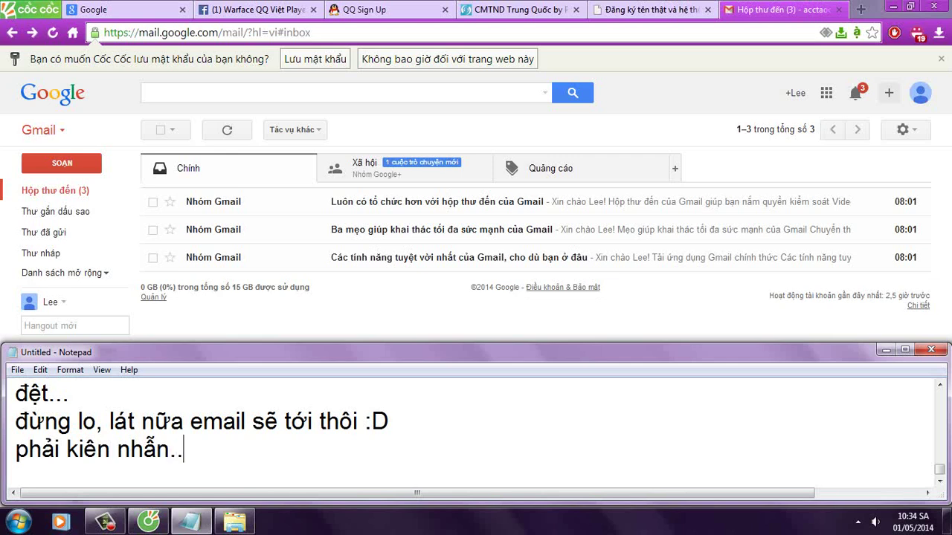
{"action": "left_click", "coordinate": [52, 32]}
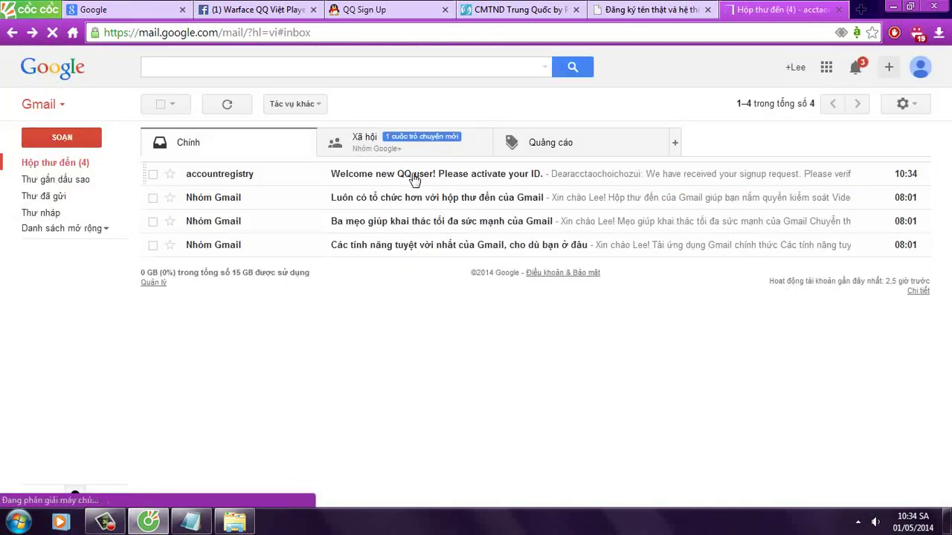
Step: Open the 'Welcome new QQ user' activation email and add 'dây!' on a new Notepad line
{"action": "left_click", "coordinate": [414, 179]}
{"action": "left_click", "coordinate": [191, 522]}
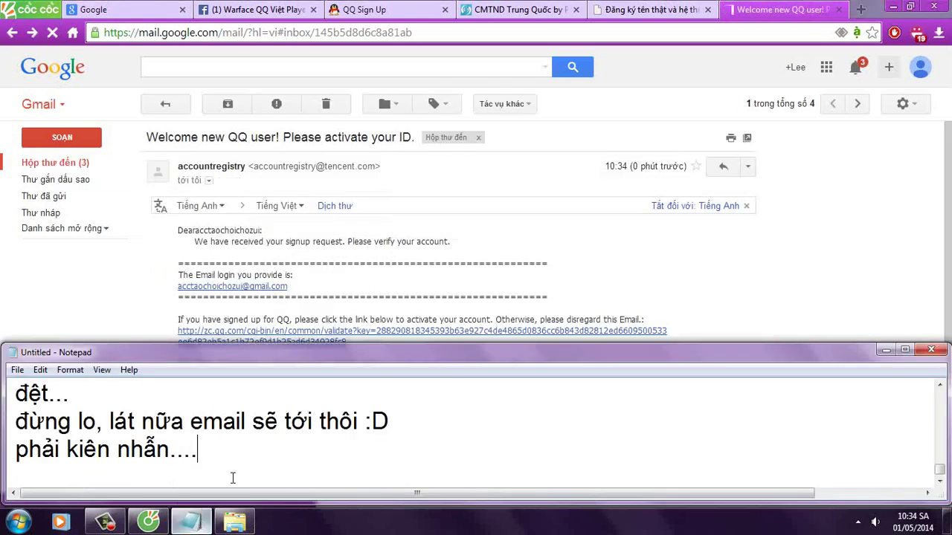
{"action": "key", "text": "Return"}
{"action": "type", "text": "dây"}
{"action": "type", "text": "!"}
Step: Follow the email's activation link to reach the sign-up success page, then close the Gmail tab
{"action": "left_click", "coordinate": [764, 272]}
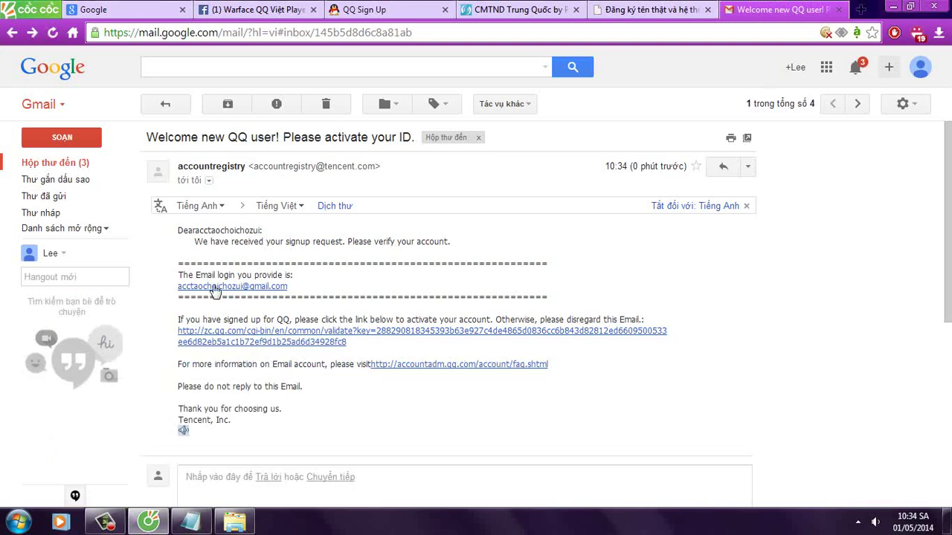
{"action": "left_click", "coordinate": [247, 342]}
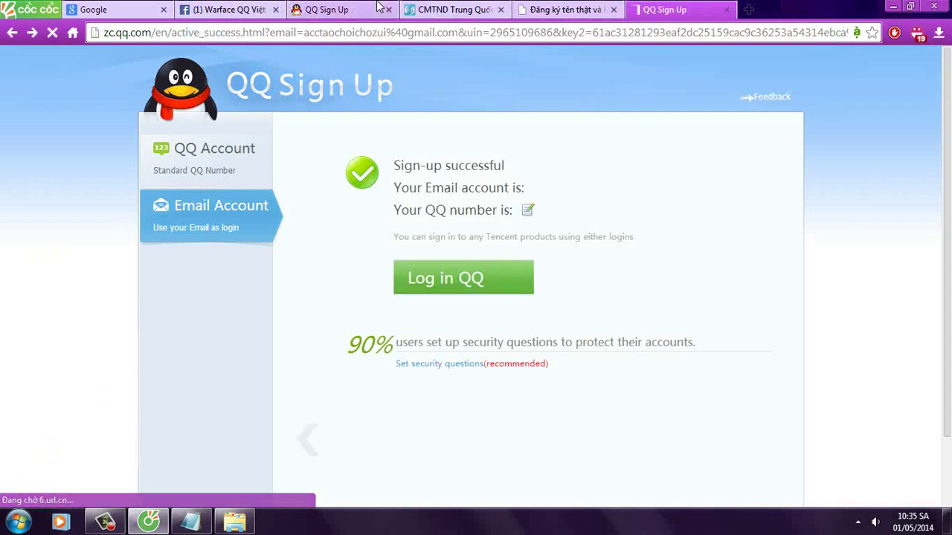
{"action": "middle_click", "coordinate": [672, 9]}
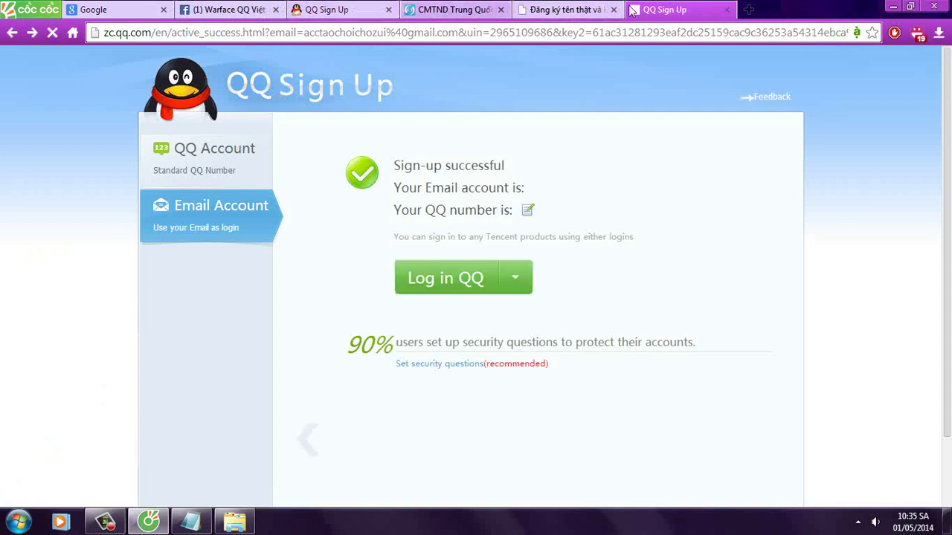
Step: Add Notepad lines 'tạo acc da ok' and 'nhưng bạn vẫn chưa vào chơi dc, ha'
{"action": "left_click", "coordinate": [190, 523]}
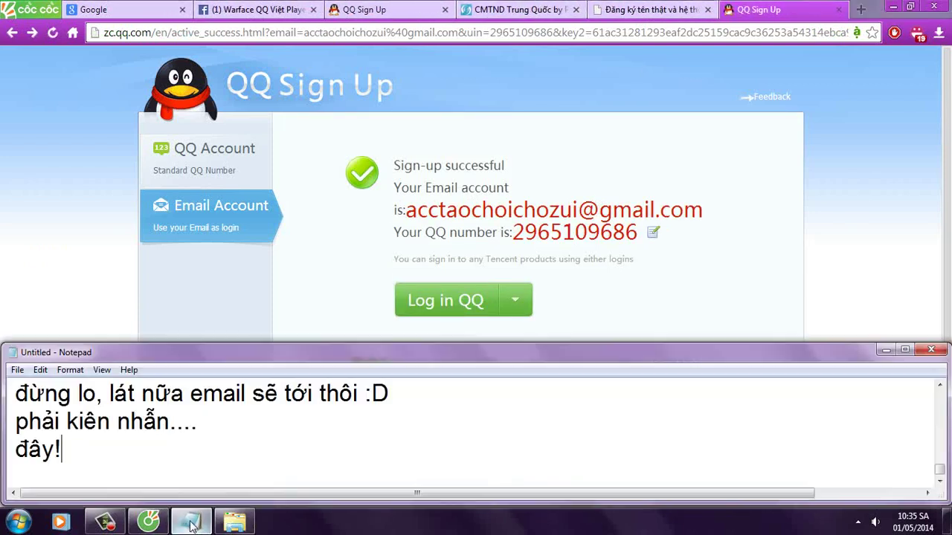
{"action": "type", "text": "tạo acc"}
{"action": "type", "text": " da"}
{"action": "type", "text": " ok"}
{"action": "key", "text": "Return"}
{"action": "type", "text": "nhưng"}
{"action": "type", "text": " bạn vẫn chưa"}
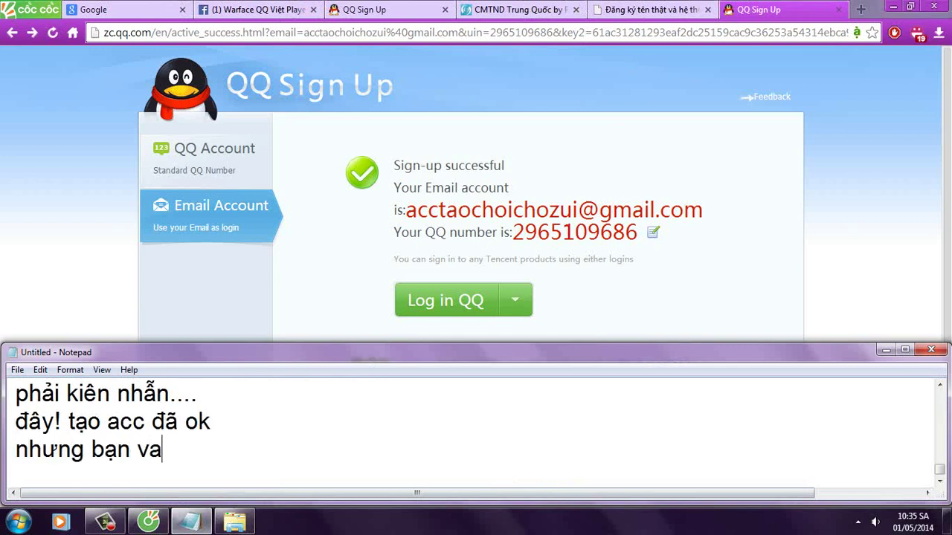
{"action": "type", "text": " vào c"}
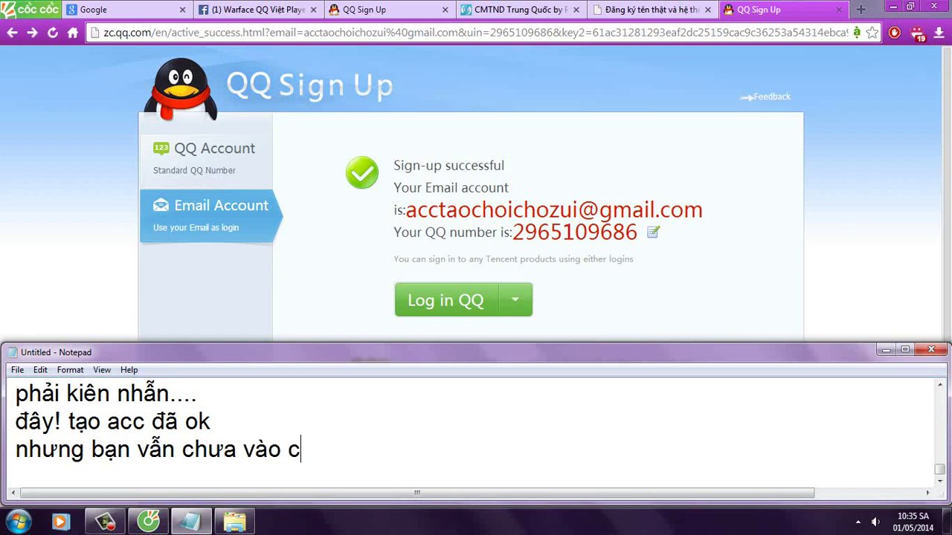
{"action": "type", "text": "hơi dc, ha"}
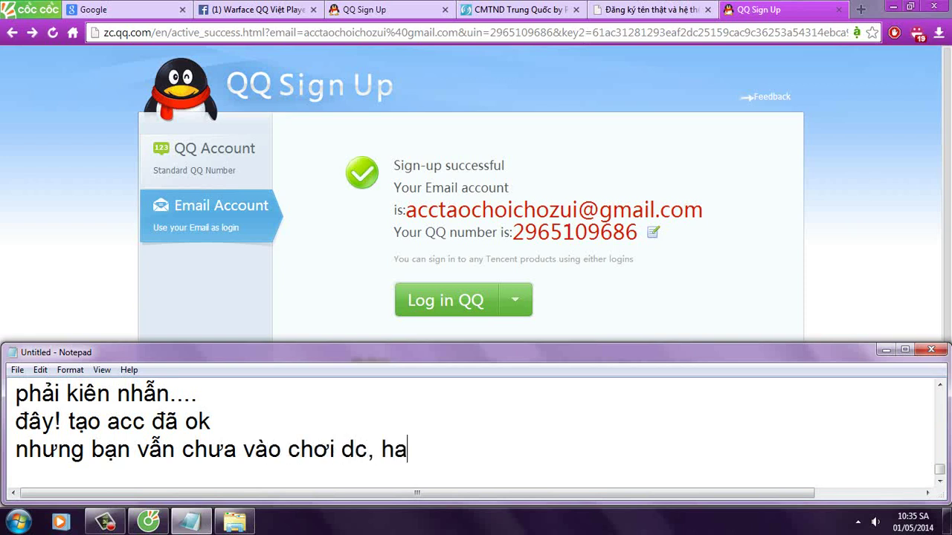